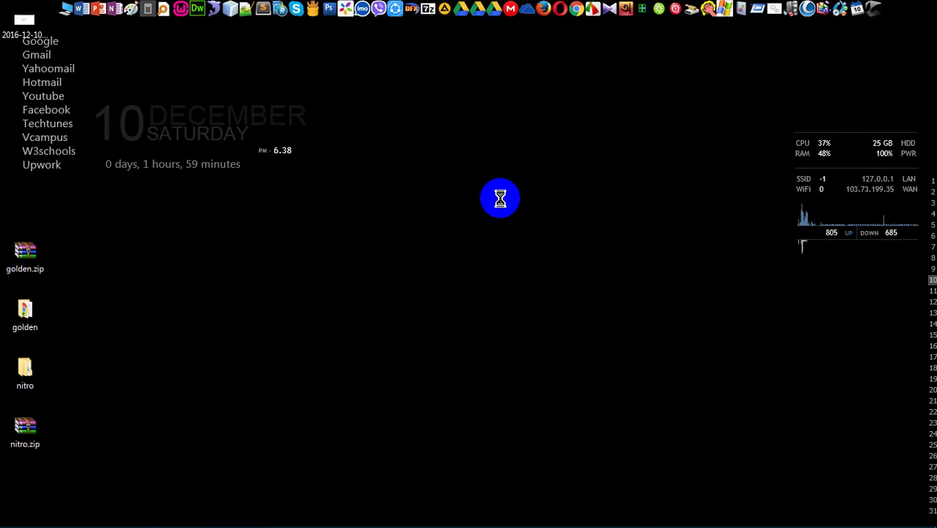
# Refresh the desktop and bring the Opera window with the Gmail inbox forward.
pyautogui.rightClick(501, 199)
pyautogui.click(527, 260)
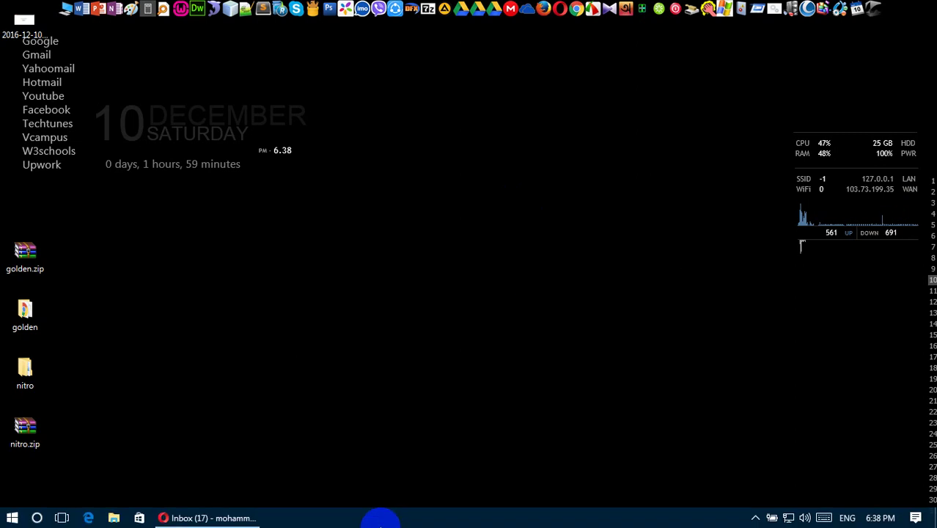
pyautogui.click(217, 519)
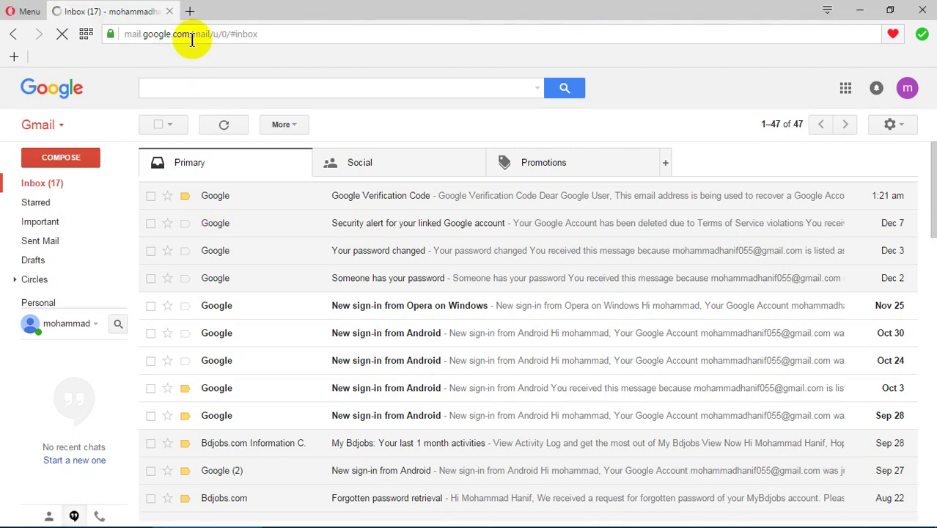
# Search Google for '1freehosting' in a new Opera tab.
pyautogui.click(192, 13)
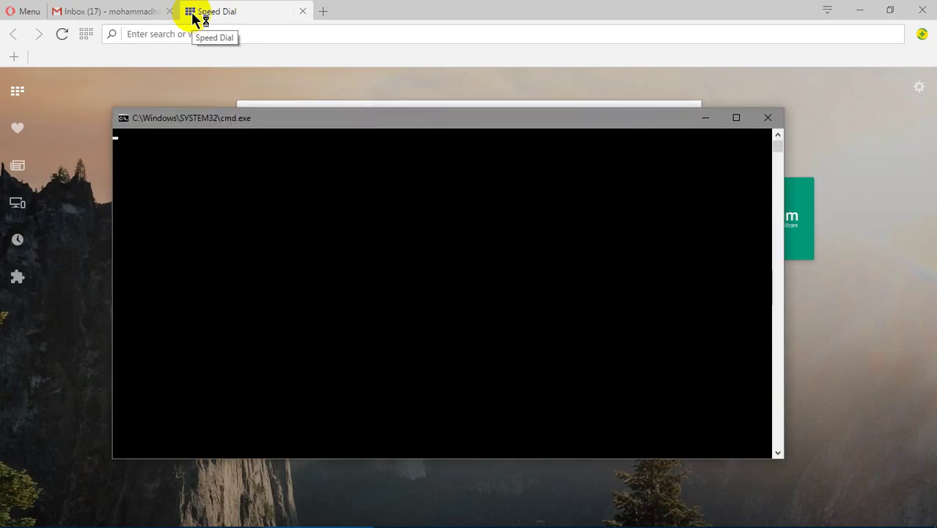
pyautogui.click(254, 37)
pyautogui.write('1free')
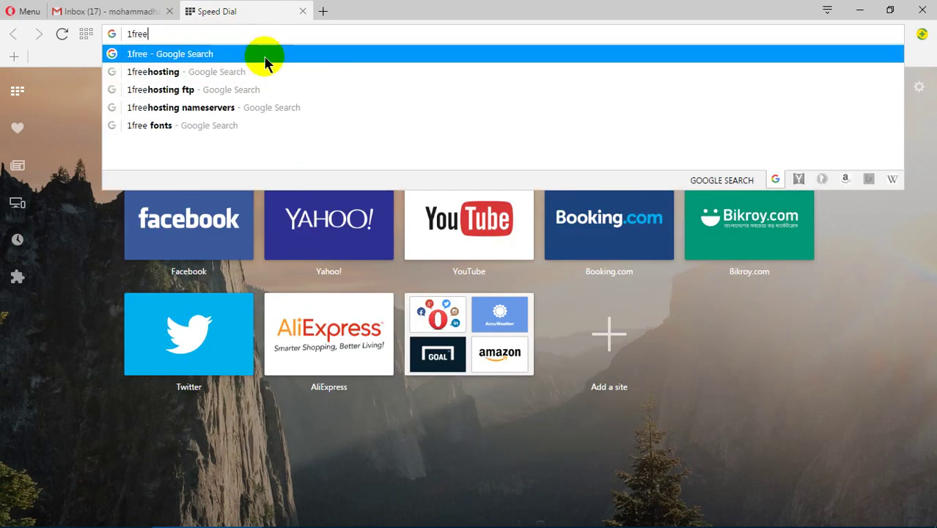
pyautogui.click(272, 72)
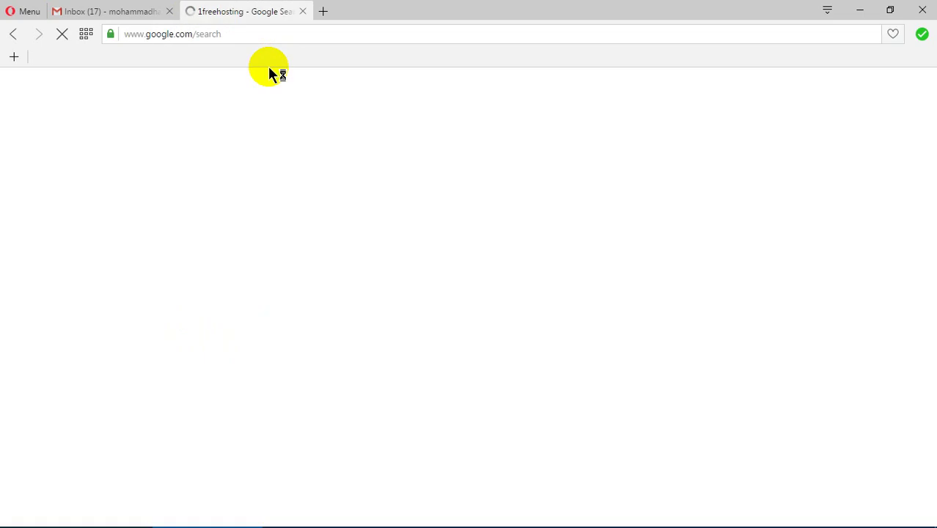
# Open the 1FreeHosting.com homepage, look over its features, and bring up the GET FREE HOSTING form.
pyautogui.click(195, 196)
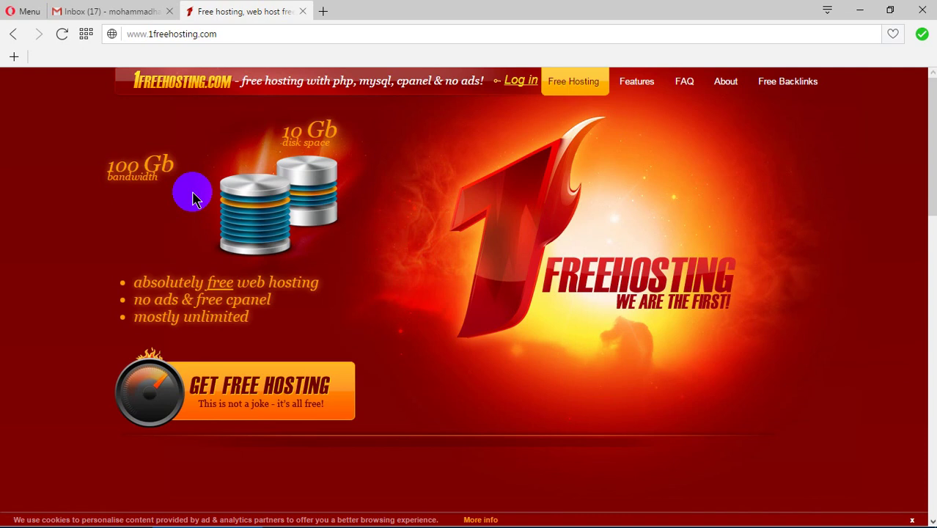
pyautogui.scroll(-10, 192, 197)
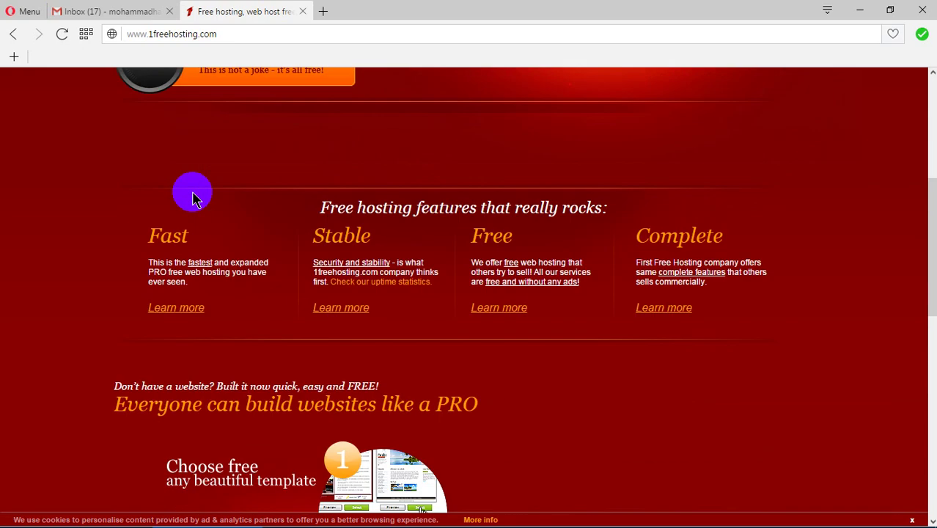
pyautogui.scroll(-5, 192, 196)
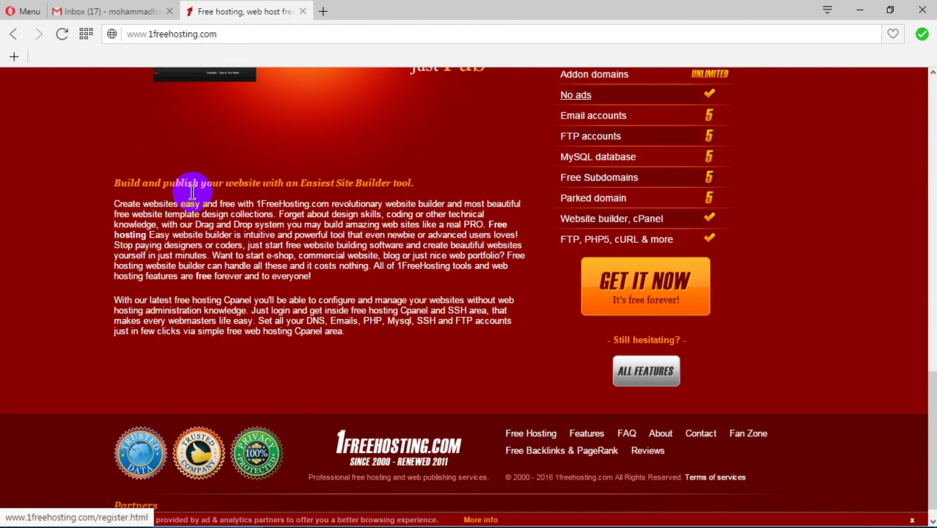
pyautogui.scroll(15, 192, 196)
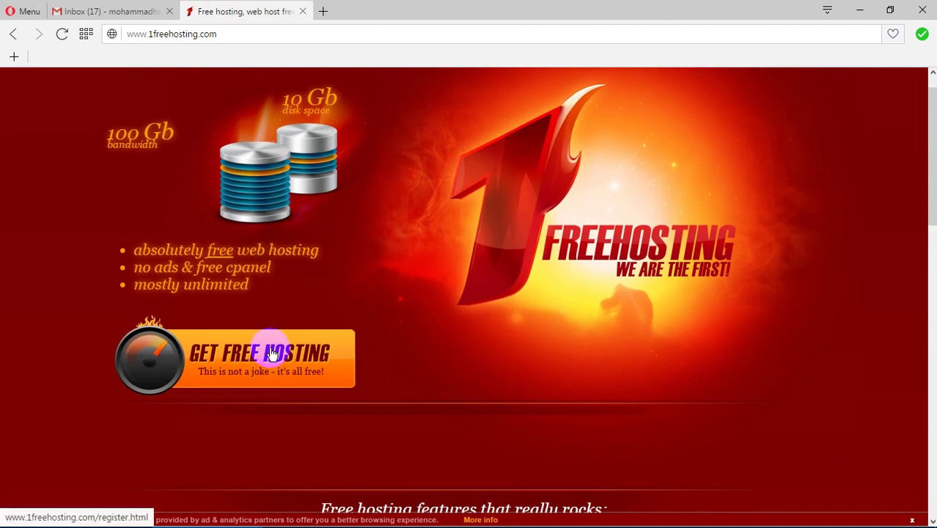
pyautogui.click(284, 370)
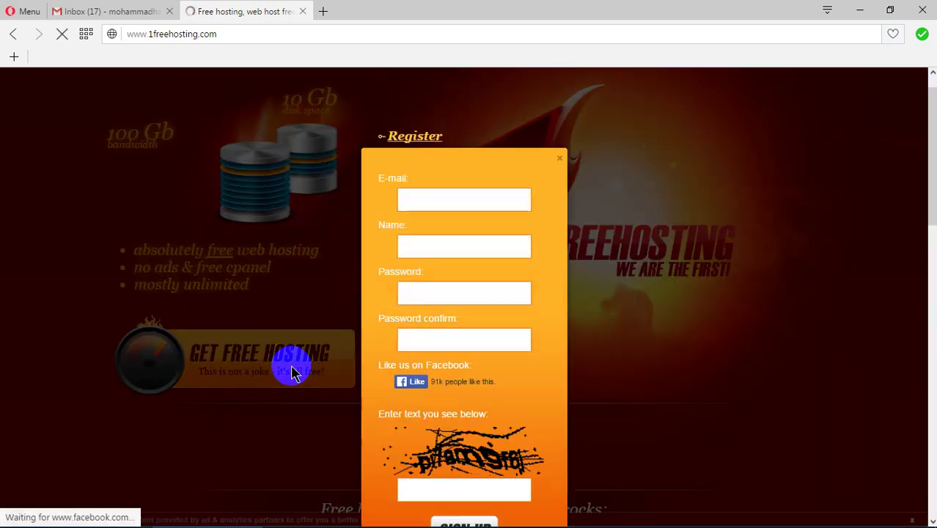
# Enter the account e-mail address and full name in the Register popup.
pyautogui.click(467, 200)
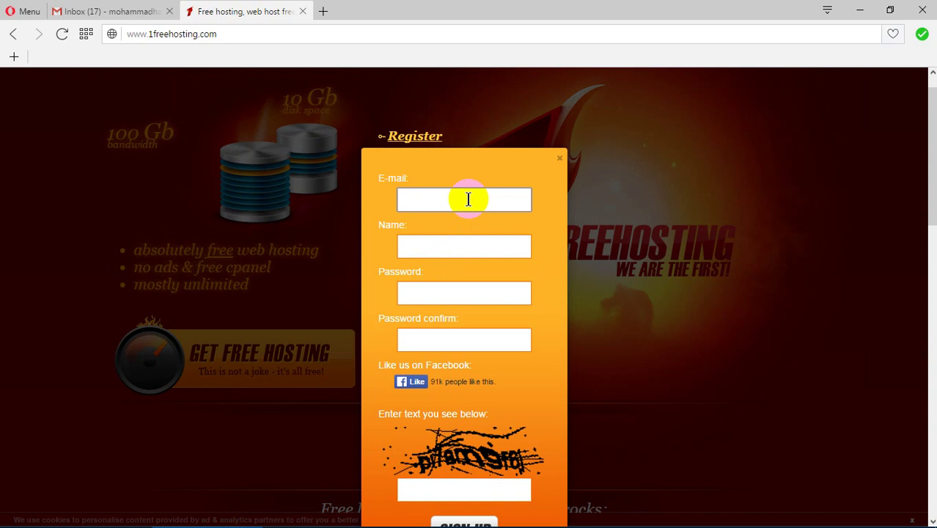
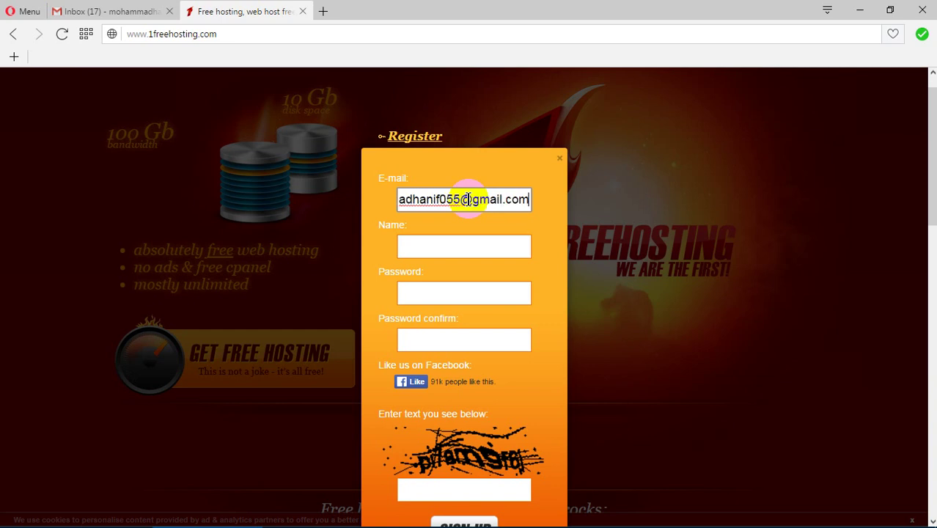
pyautogui.click(450, 246)
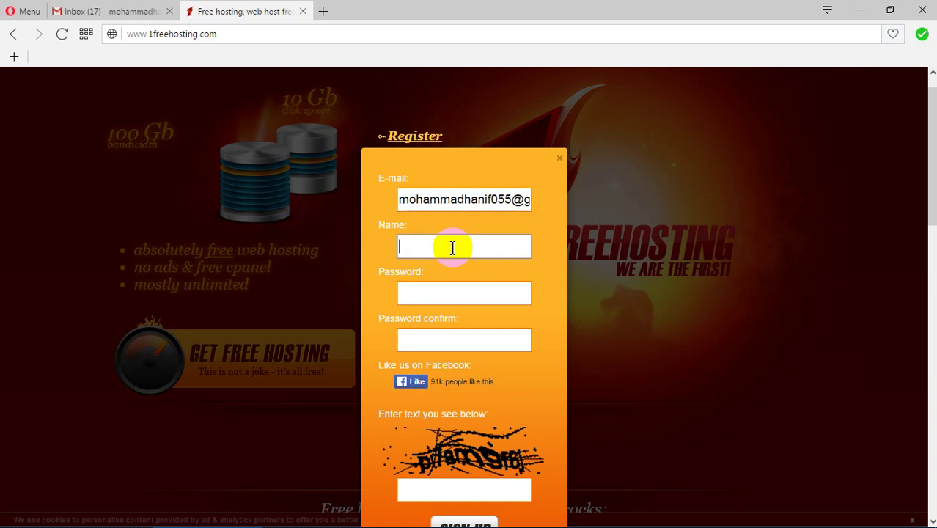
# Enter the account password and its matching confirmation.
pyautogui.click(450, 292)
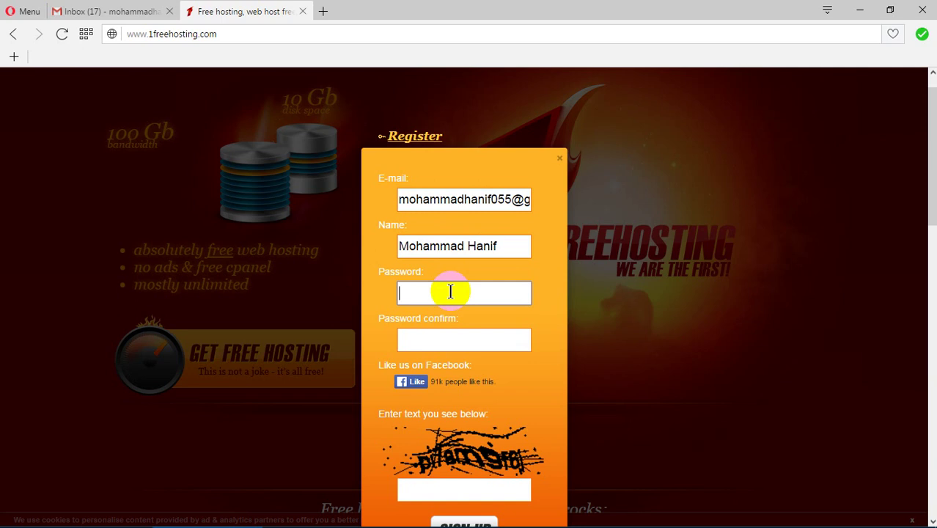
pyautogui.write('••••••••••••••••')
pyautogui.click(450, 341)
pyautogui.write('••••••••')
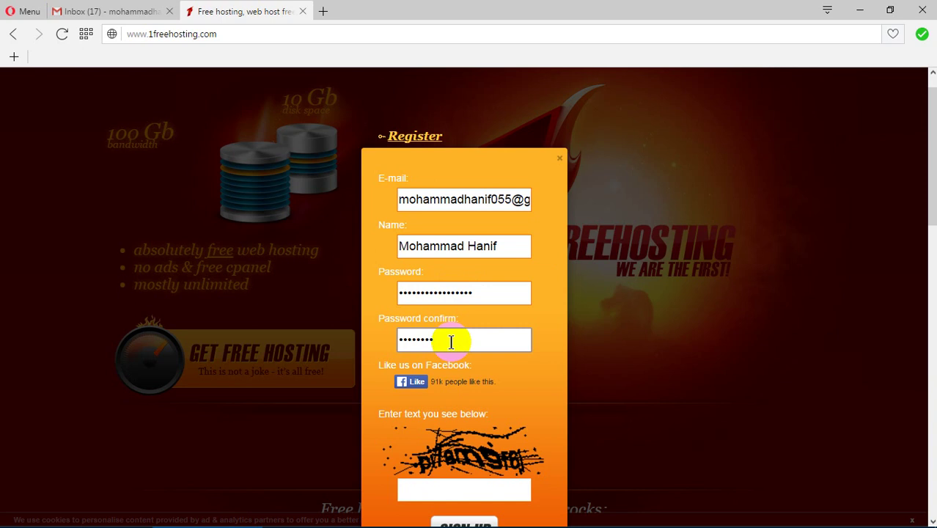
pyautogui.write('••••••')
pyautogui.scroll(-4, 452, 341)
# Enter the captcha characters and submit the sign-up form.
pyautogui.click(470, 201)
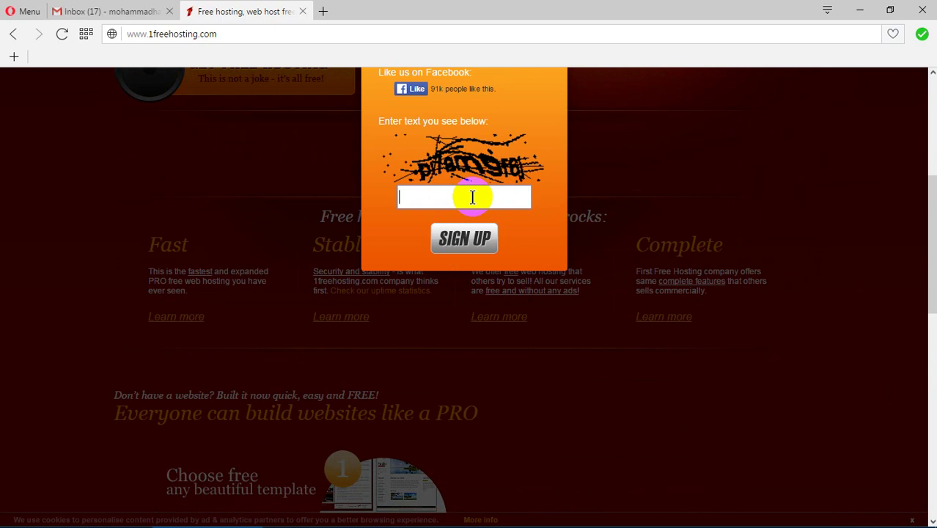
pyautogui.scroll(1, 472, 198)
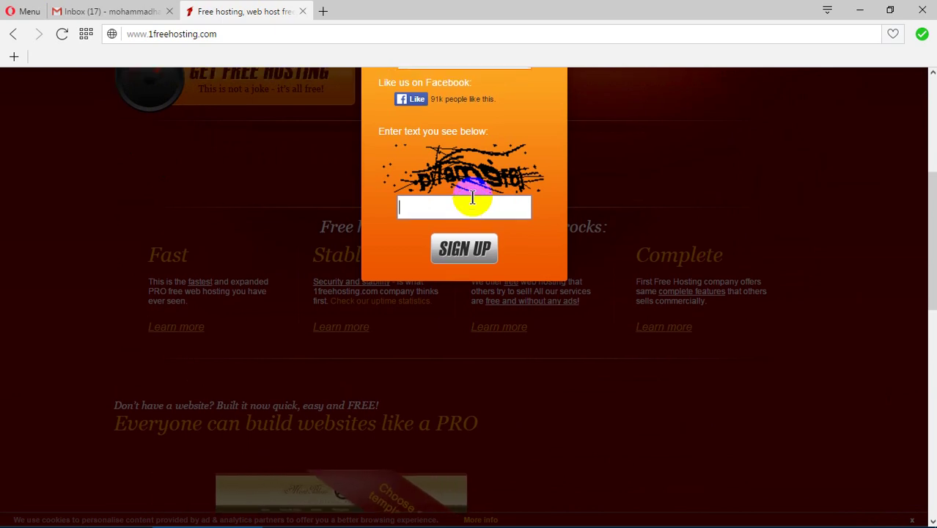
pyautogui.click(466, 291)
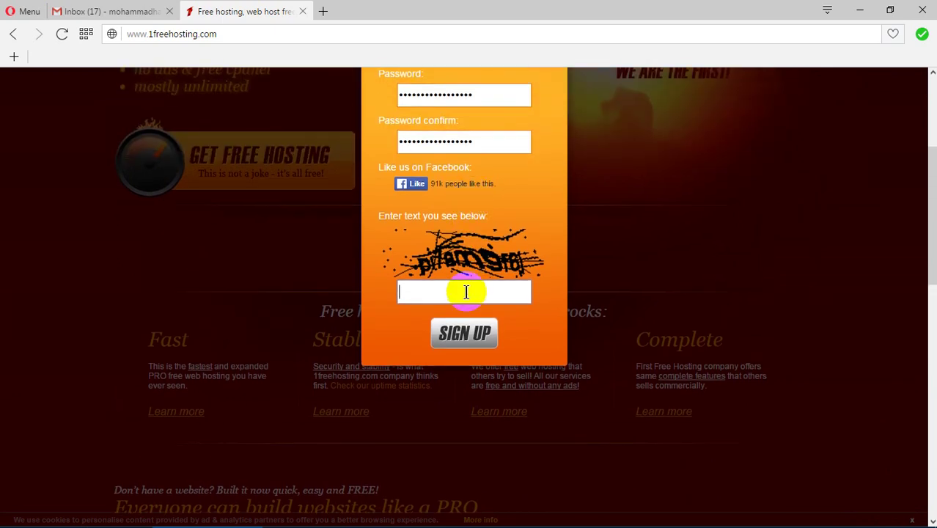
pyautogui.write('pitam9f6j')
pyautogui.click(464, 330)
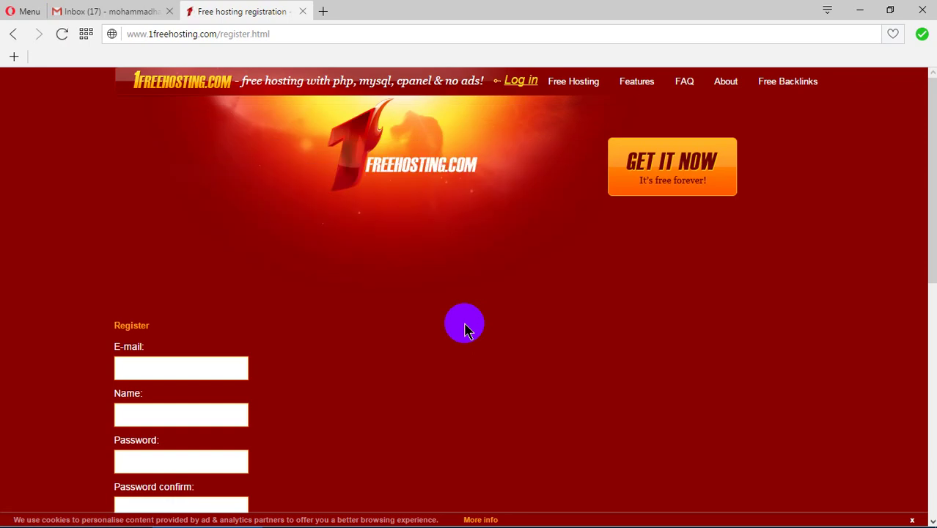
# Fill the register page's e-mail and name fields from saved autofill entries.
pyautogui.scroll(-3, 464, 330)
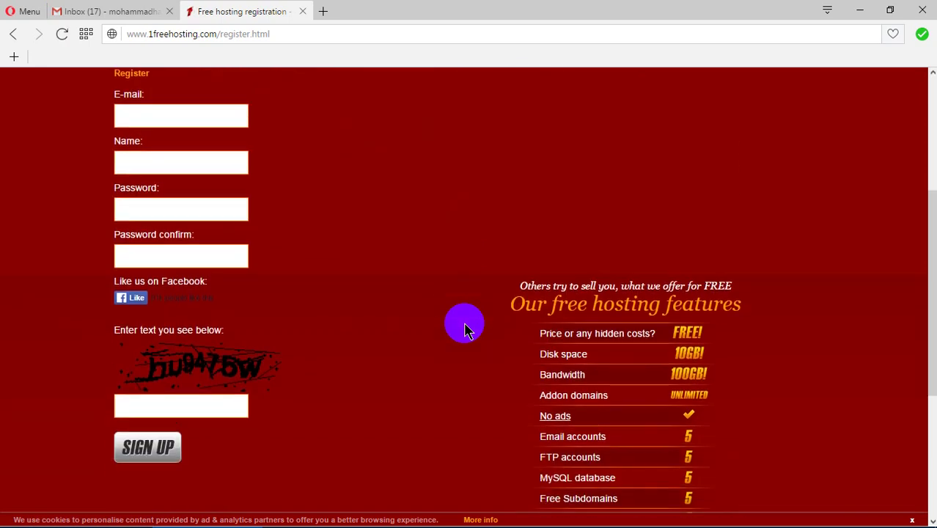
pyautogui.click(168, 115)
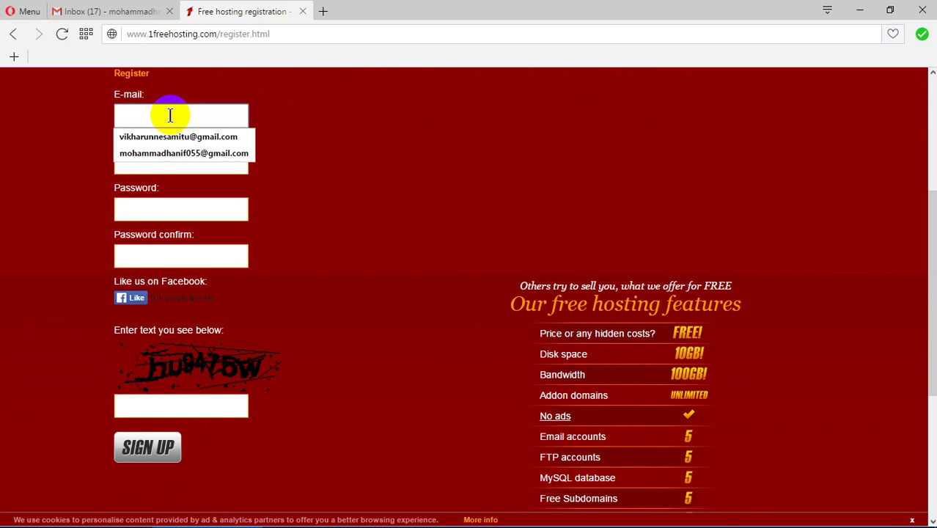
pyautogui.click(170, 153)
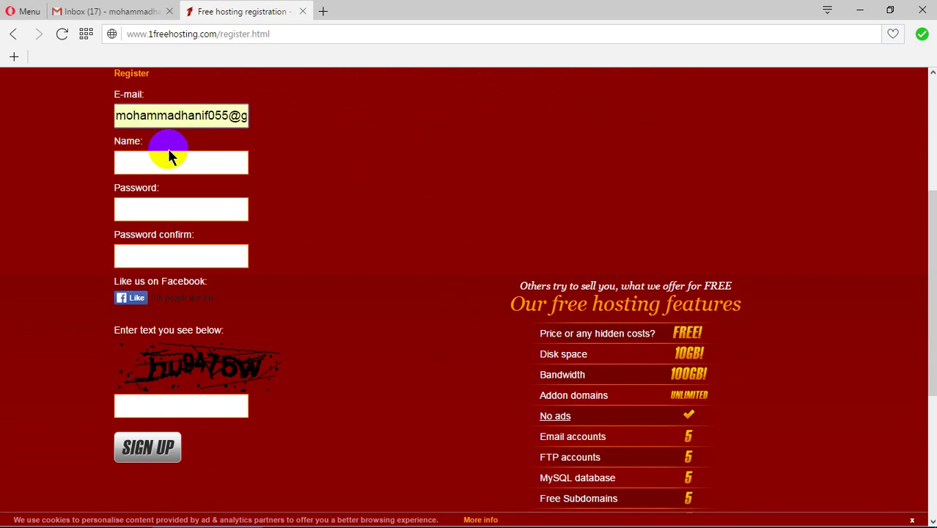
pyautogui.click(168, 161)
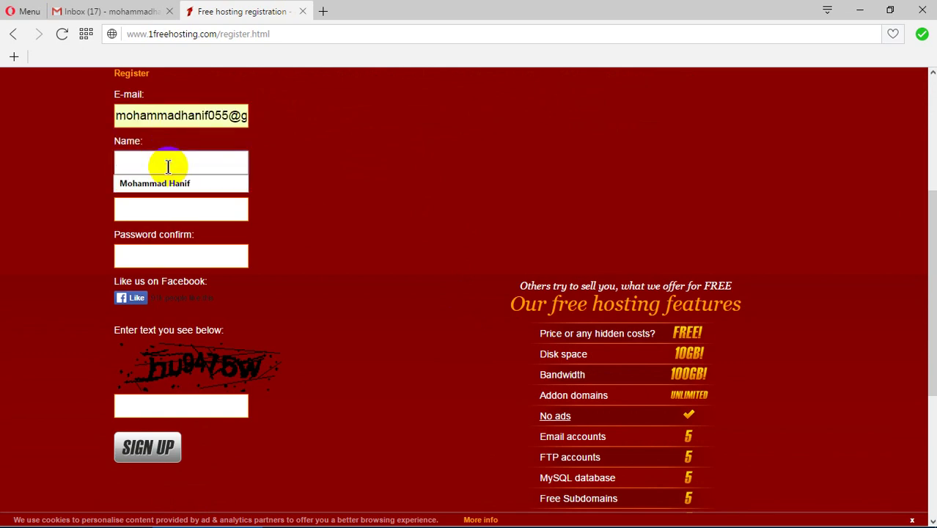
pyautogui.click(168, 186)
# Enter the password and confirmation, type the captcha, and submit the registration.
pyautogui.click(168, 208)
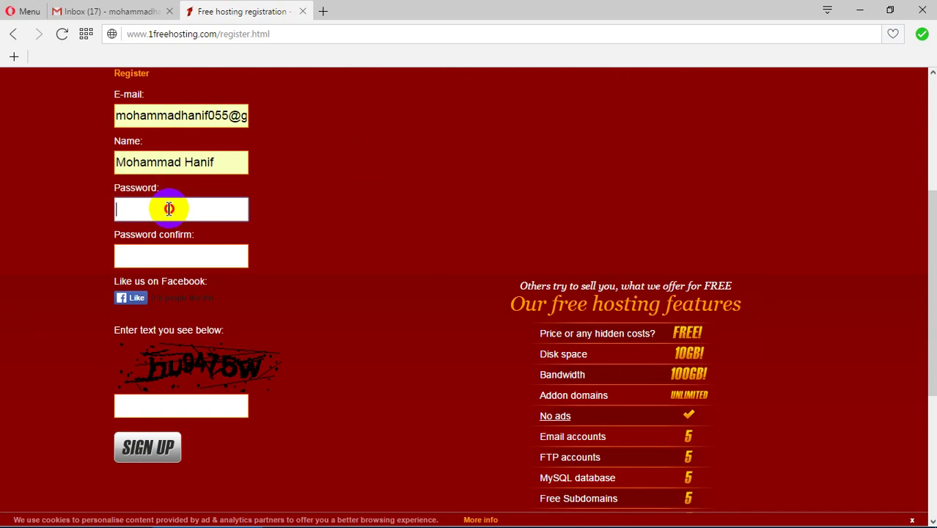
pyautogui.write('••••••••••••••••')
pyautogui.click(166, 255)
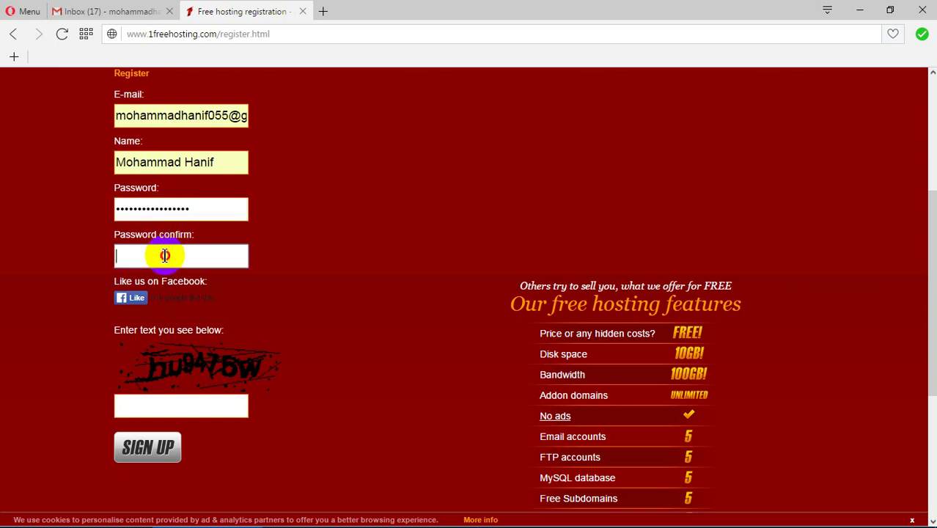
pyautogui.write('•••••••••••••••••')
pyautogui.click(176, 405)
pyautogui.write('hu')
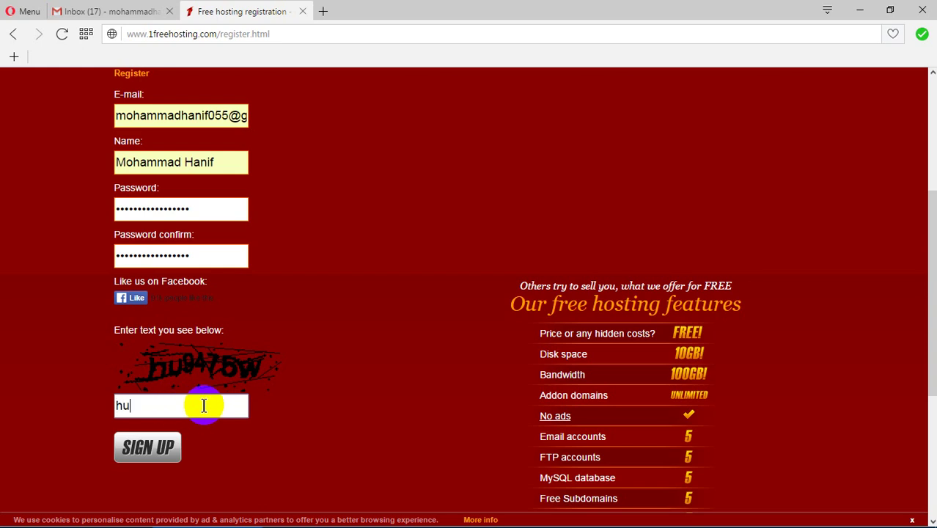
pyautogui.write('9475w')
pyautogui.click(162, 447)
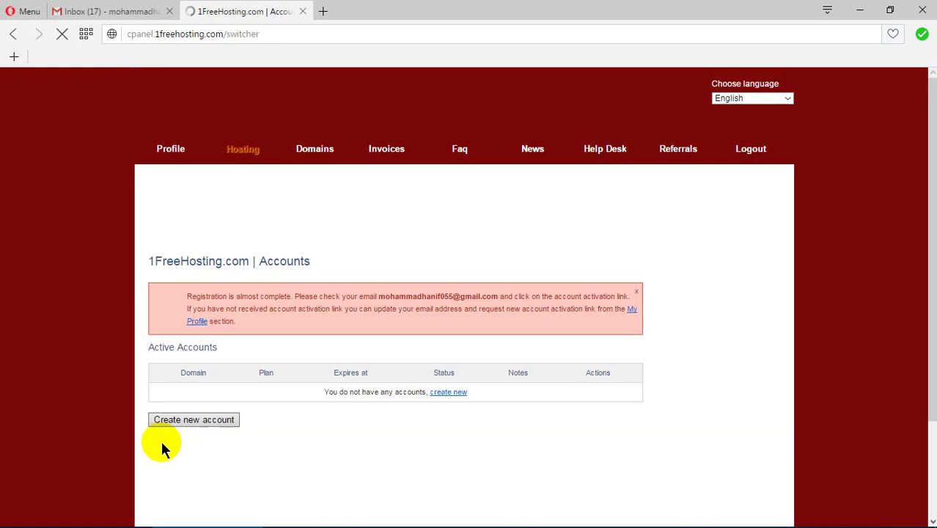
# Save the password in Opera and retry Create new account, reaching the pending-confirmation Profile page.
pyautogui.click(162, 447)
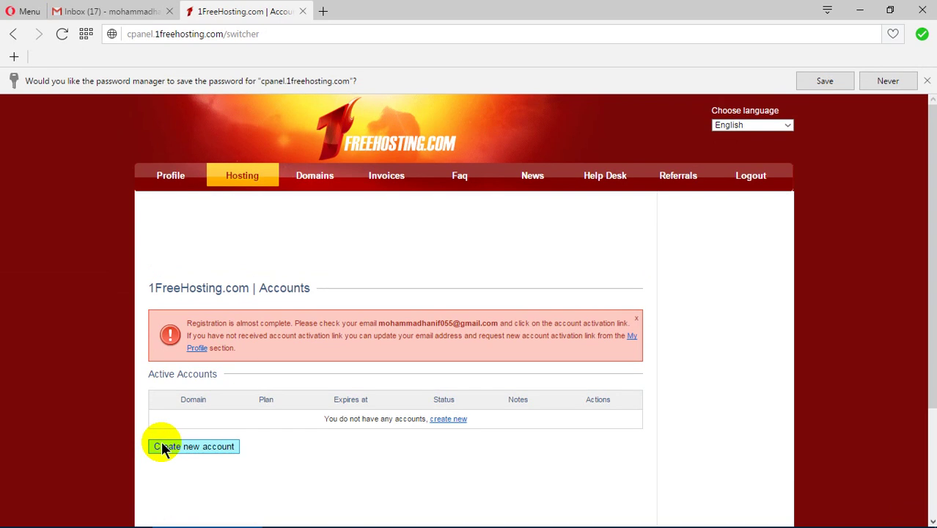
pyautogui.click(800, 83)
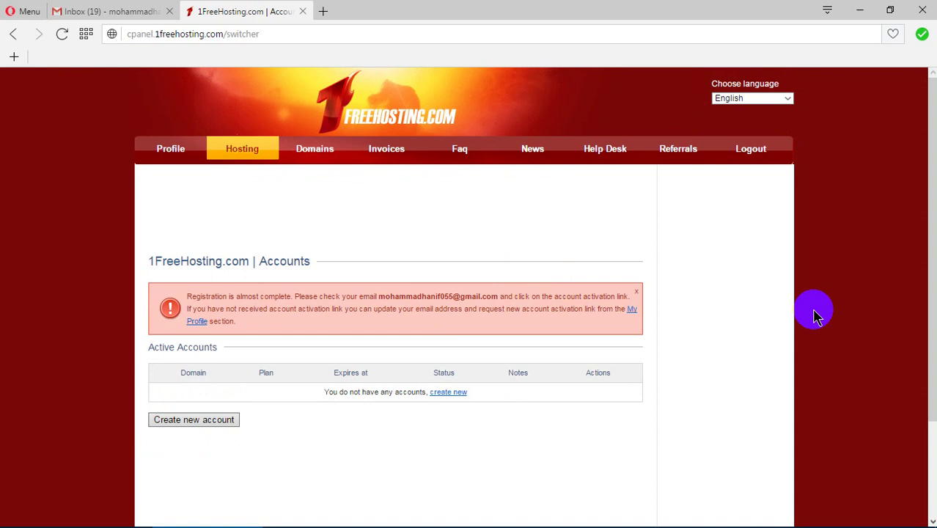
pyautogui.scroll(-2, 816, 312)
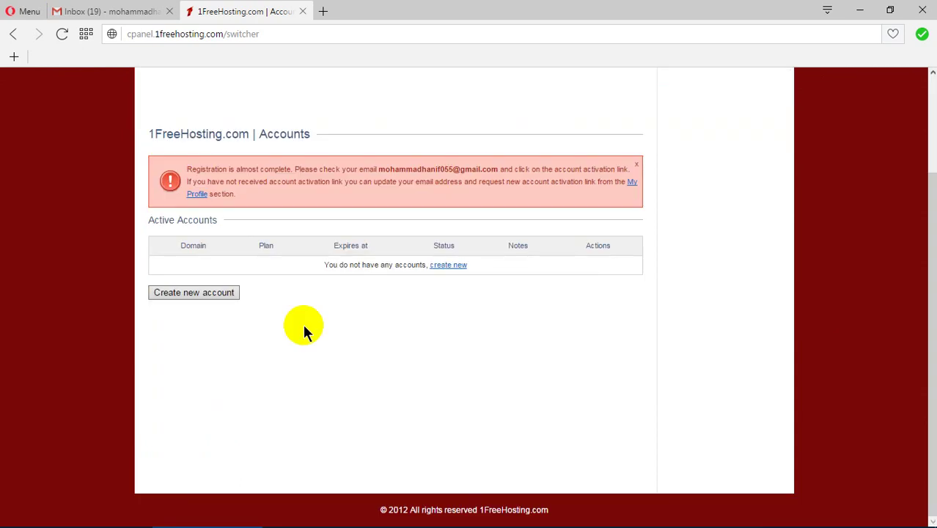
pyautogui.click(206, 292)
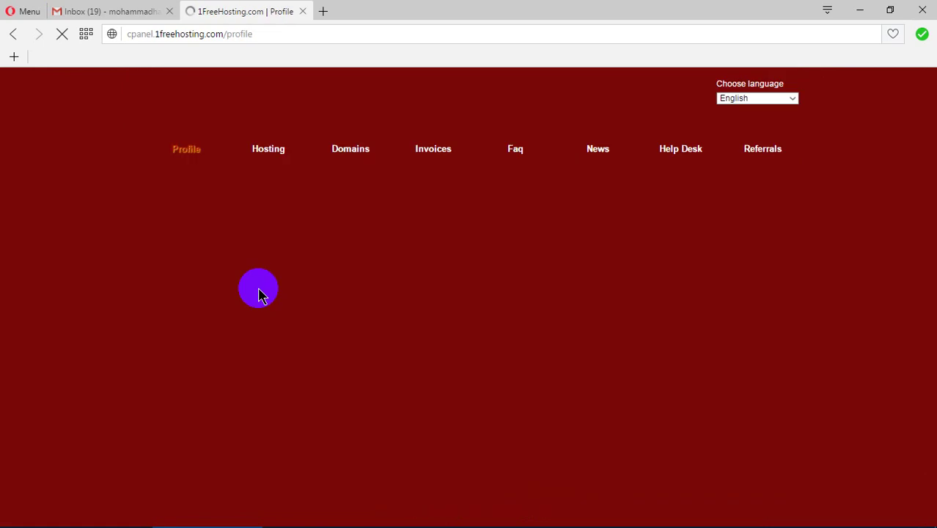
pyautogui.scroll(-1, 258, 293)
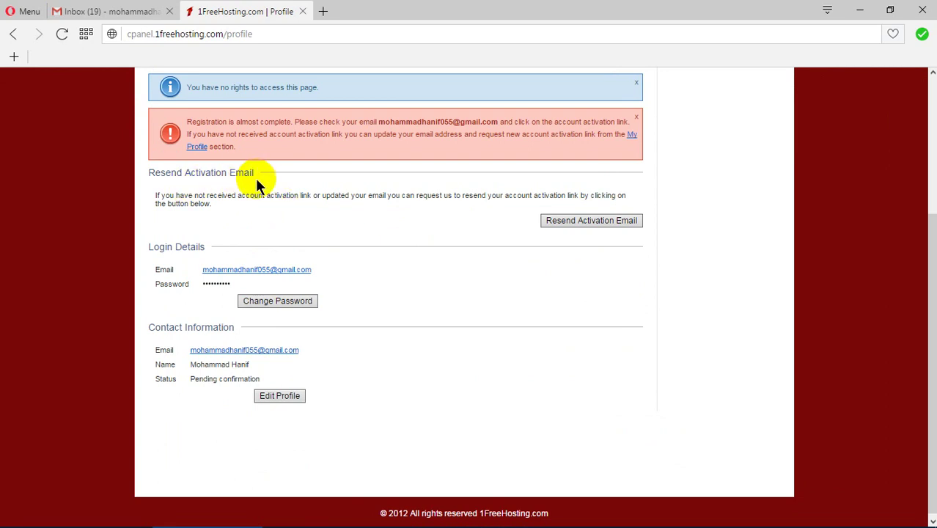
pyautogui.scroll(3, 257, 184)
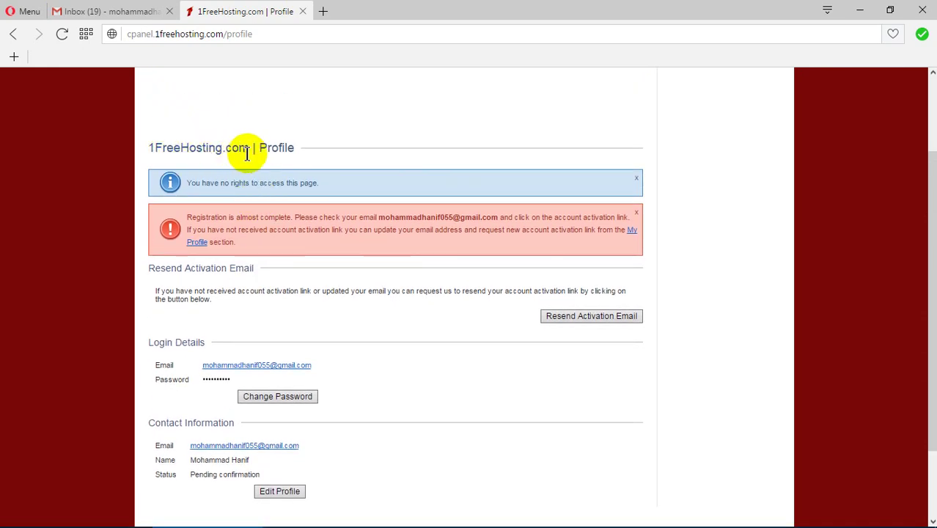
# Open Gmail's Client Sign Up Confirmation email and follow its activation link.
pyautogui.click(105, 15)
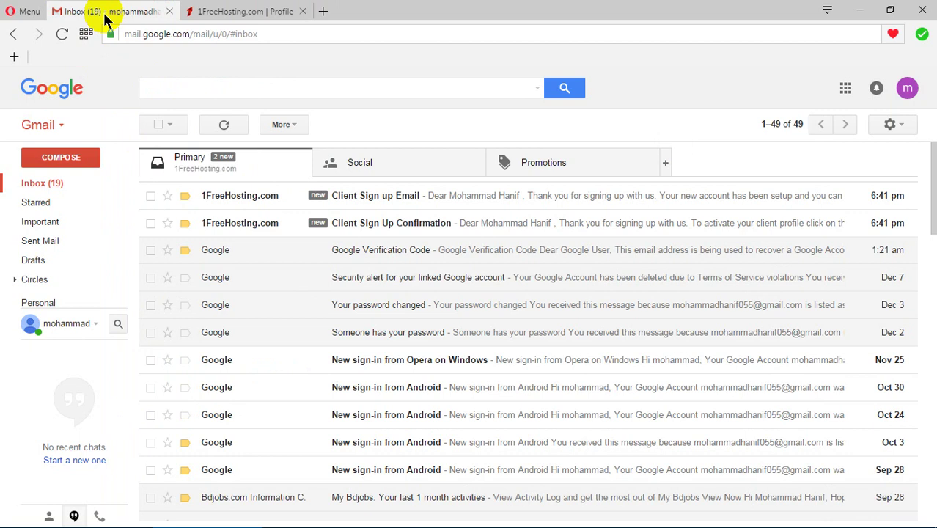
pyautogui.click(439, 223)
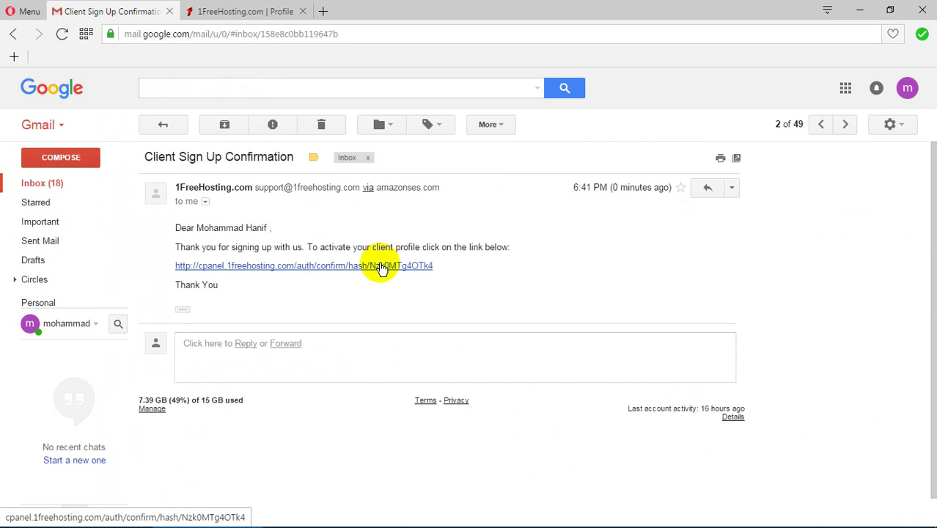
pyautogui.click(376, 265)
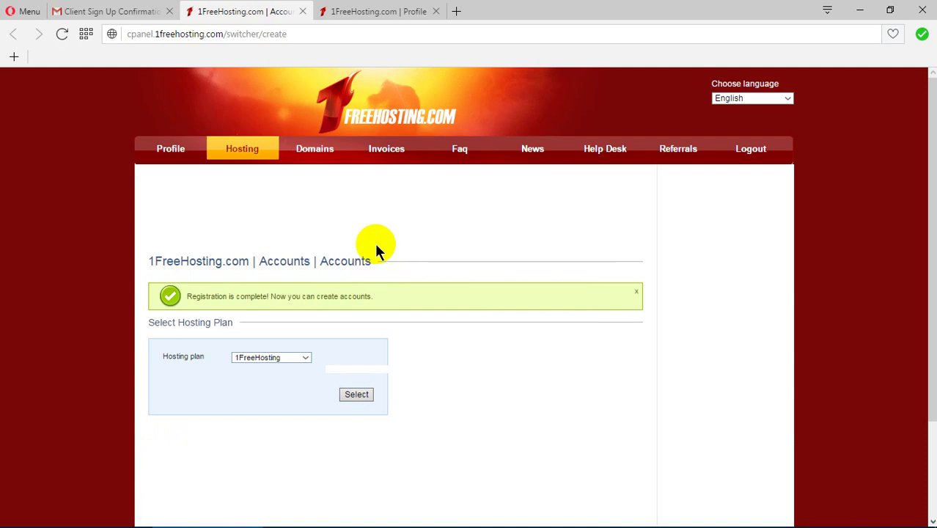
# Close the outdated Profile tab and select the 1FreeHosting hosting plan.
pyautogui.click(435, 12)
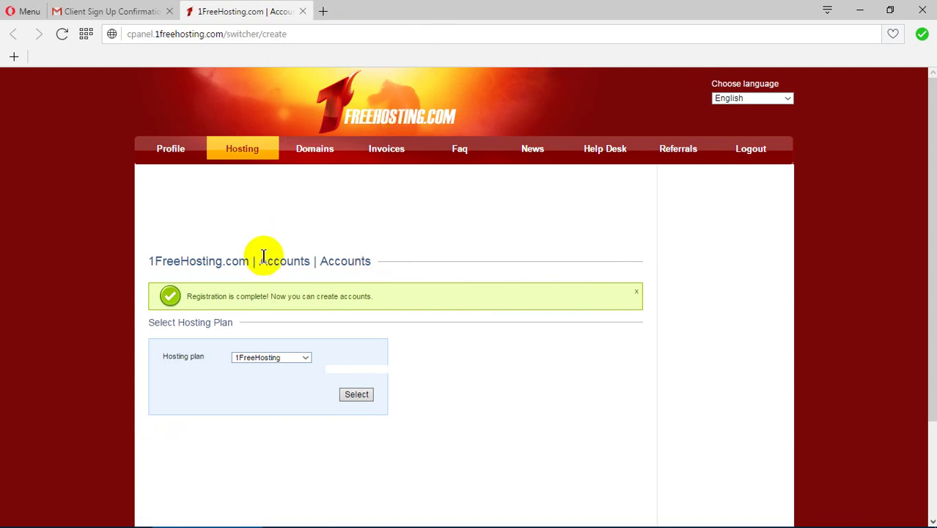
pyautogui.scroll(-3, 263, 312)
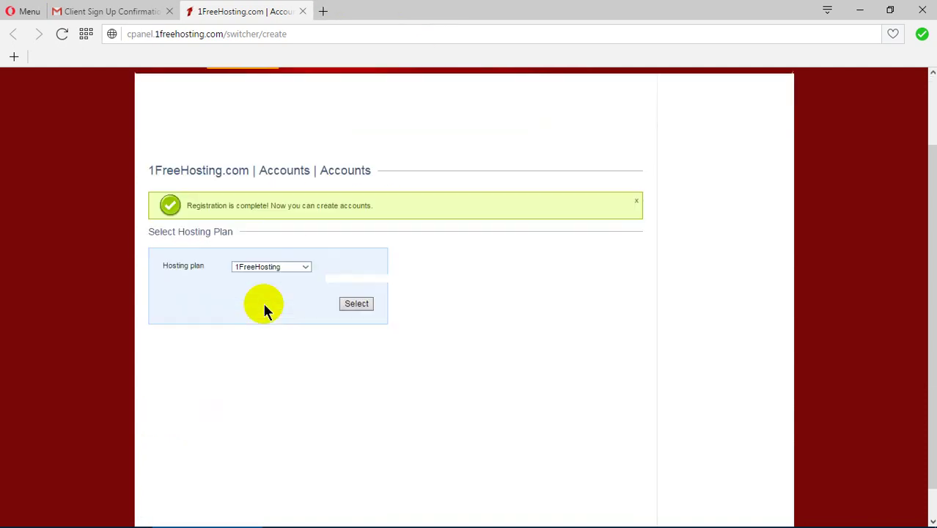
pyautogui.click(305, 233)
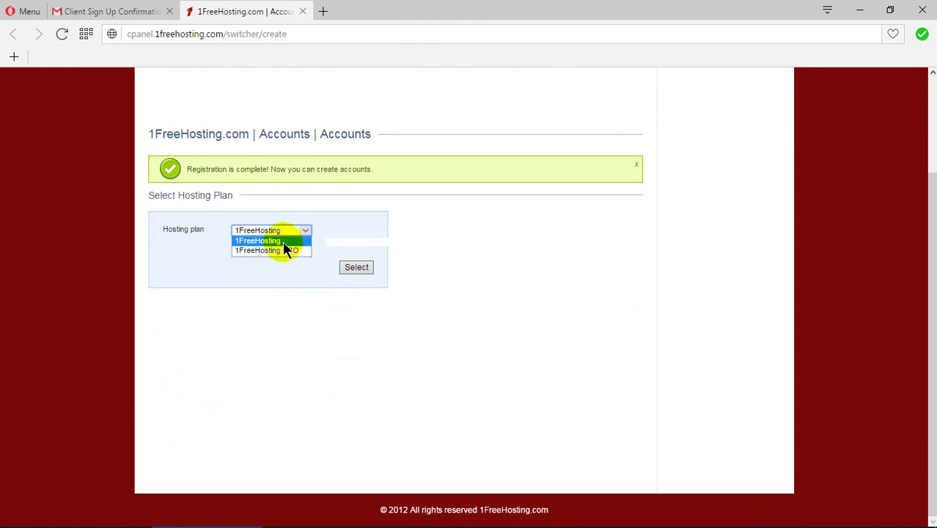
pyautogui.click(283, 242)
pyautogui.click(357, 267)
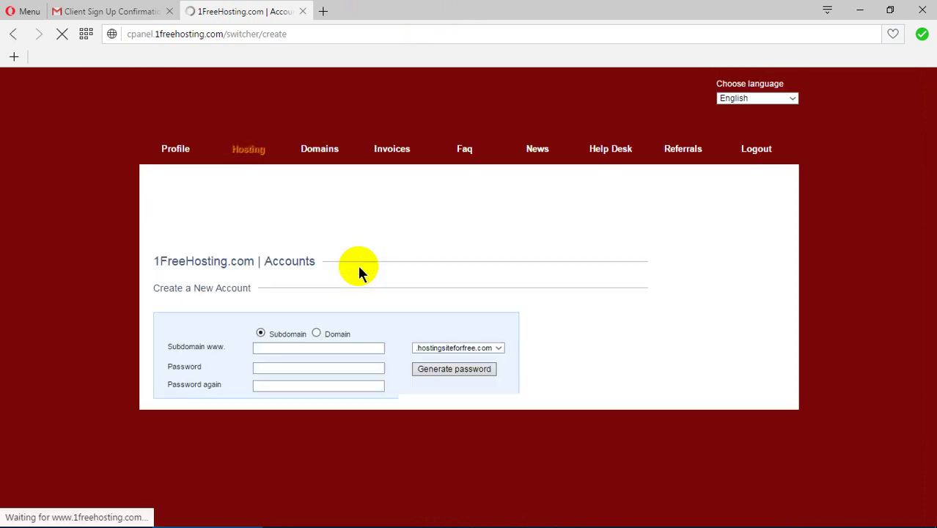
# Enter subdomain 'hanif' and, after trying several domains, settle on .pixub.com.
pyautogui.scroll(-3, 359, 271)
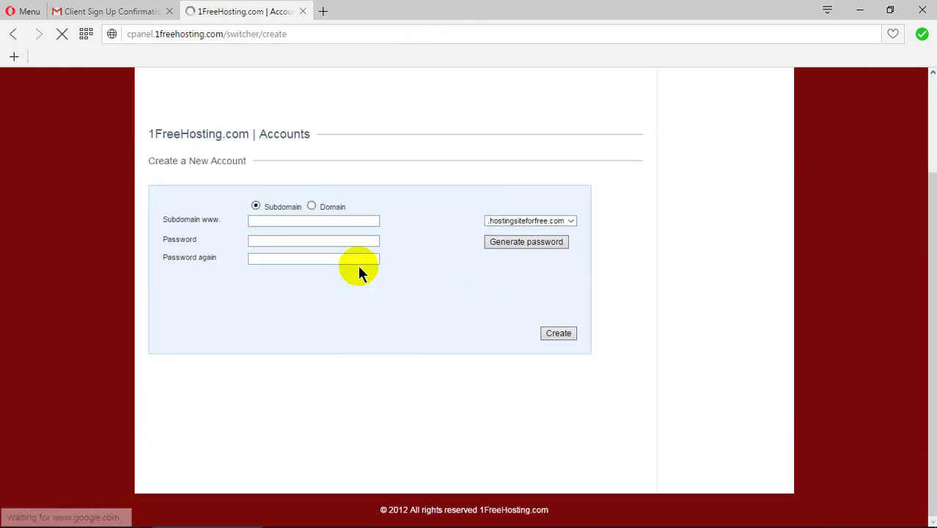
pyautogui.click(298, 219)
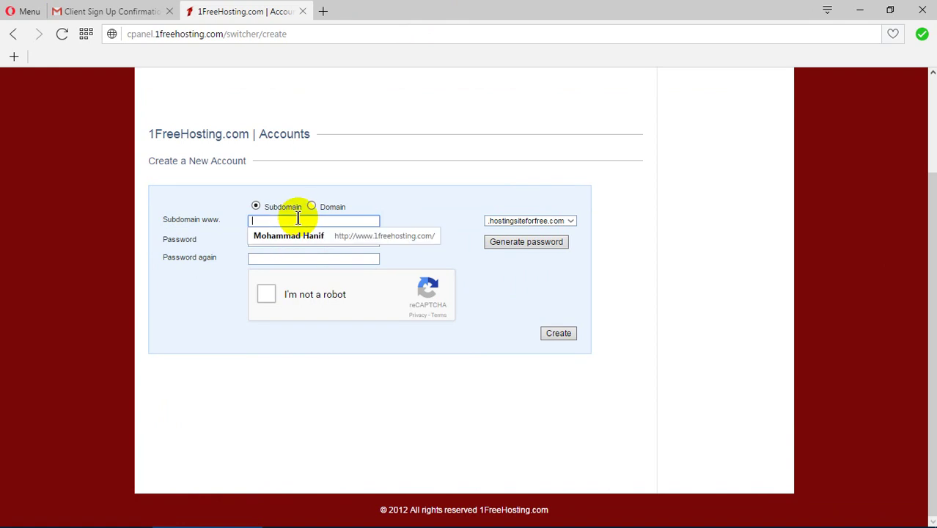
pyautogui.write('hanif')
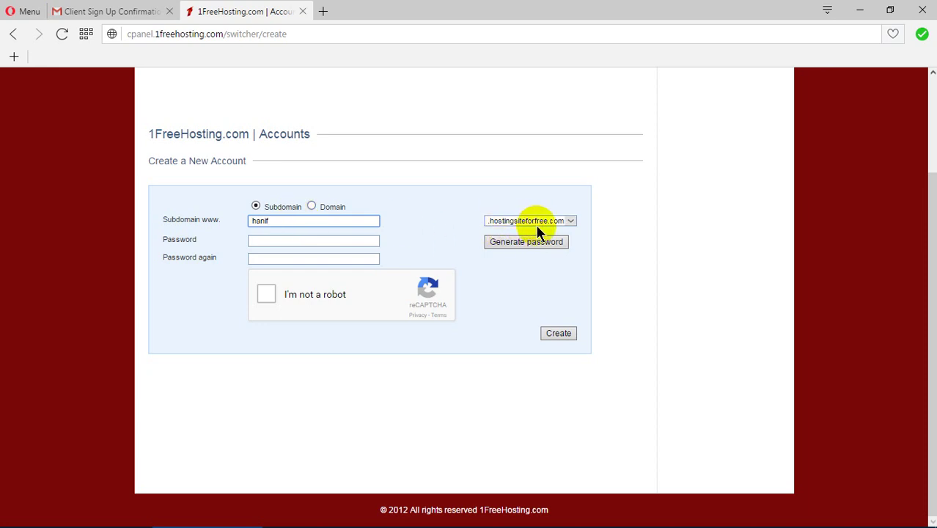
pyautogui.click(570, 222)
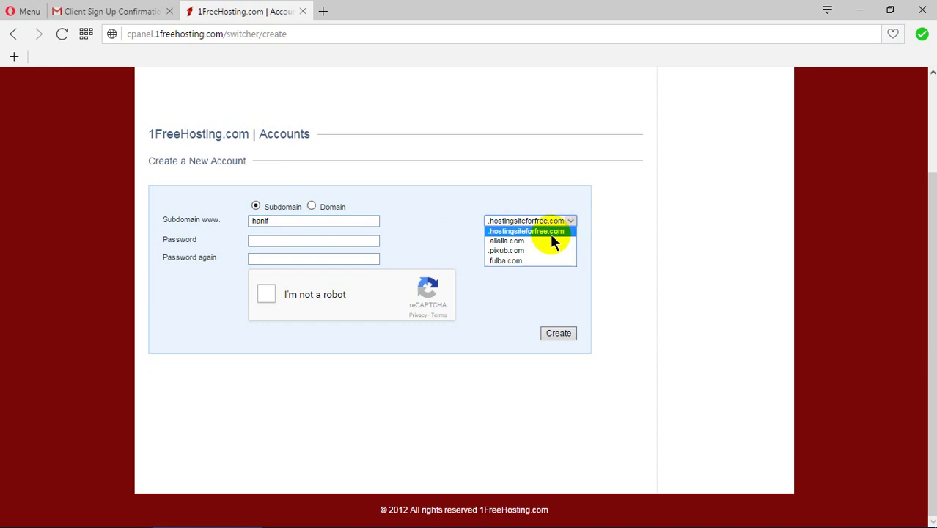
pyautogui.click(544, 241)
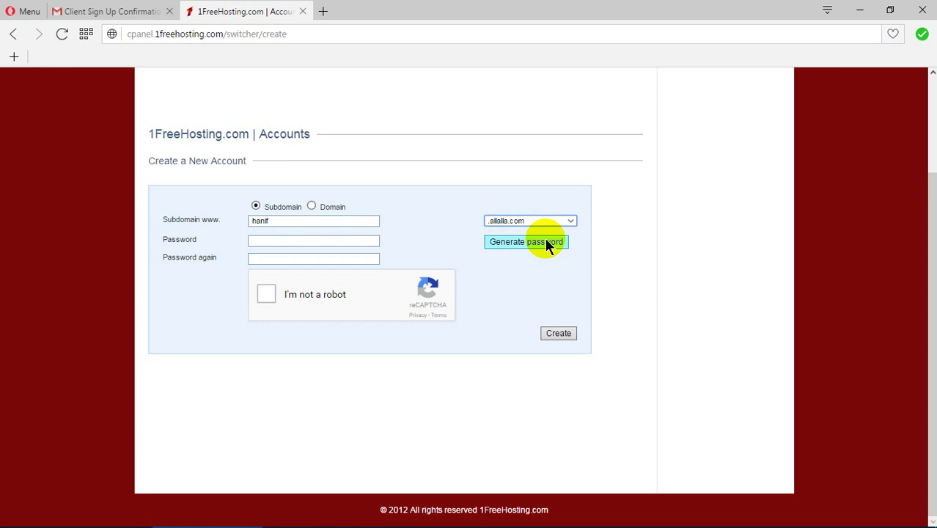
pyautogui.click(570, 221)
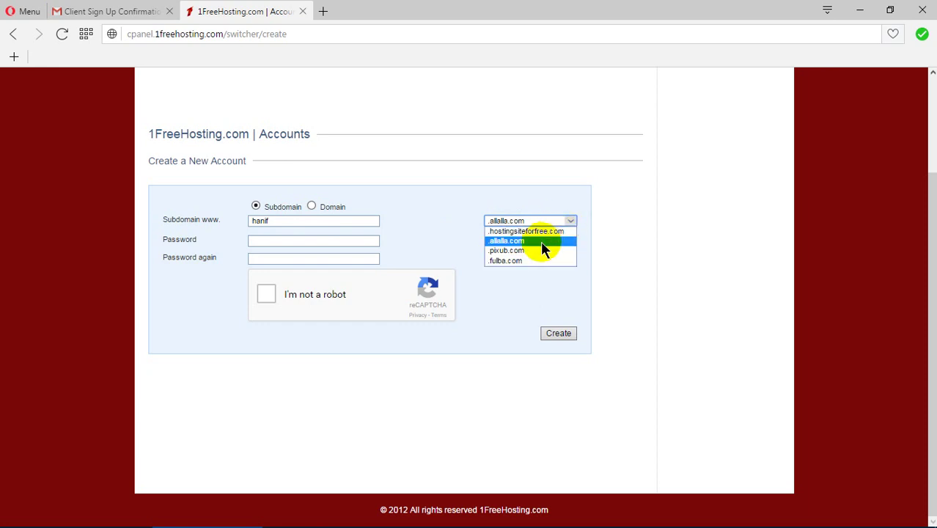
pyautogui.click(539, 251)
pyautogui.click(571, 222)
pyautogui.click(534, 260)
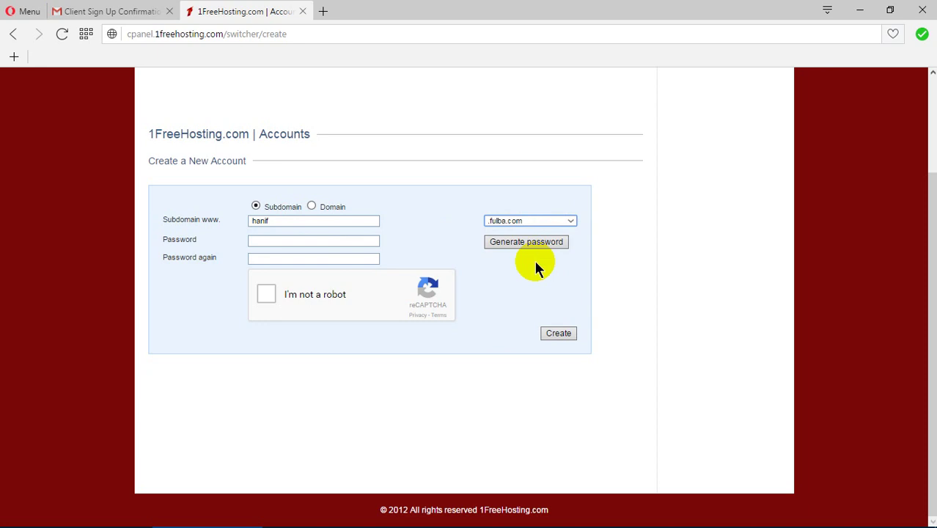
pyautogui.click(557, 218)
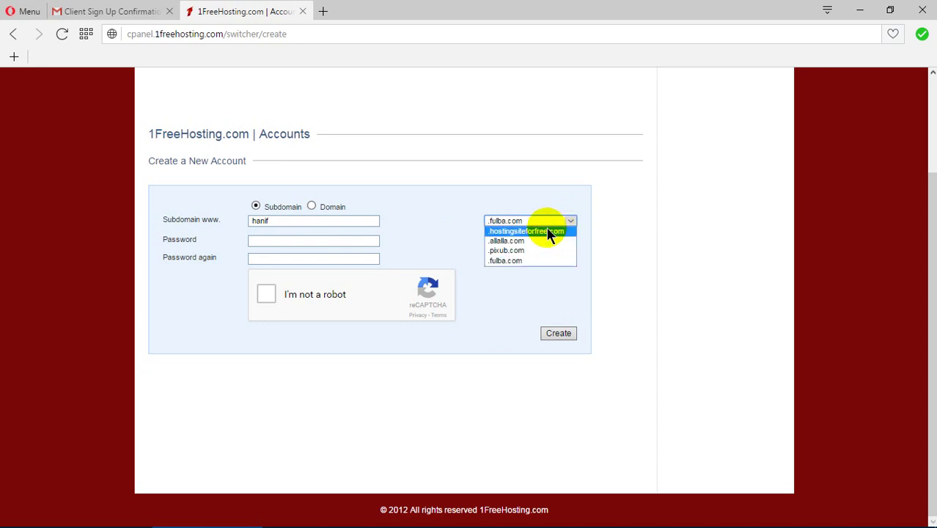
pyautogui.click(549, 232)
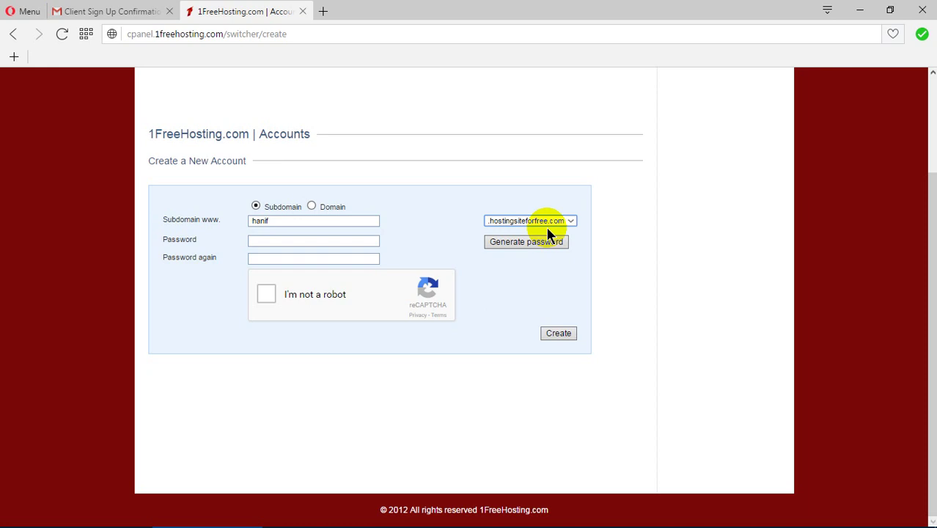
pyautogui.click(566, 220)
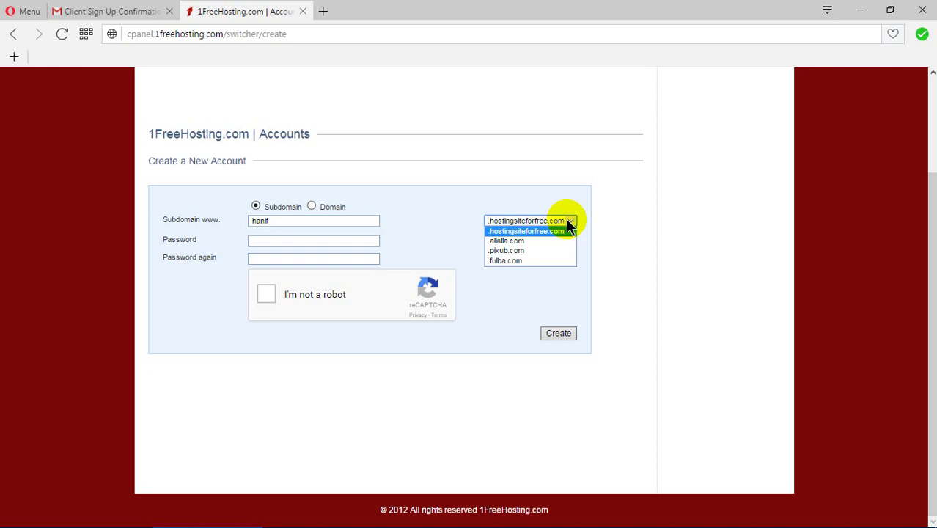
pyautogui.click(544, 250)
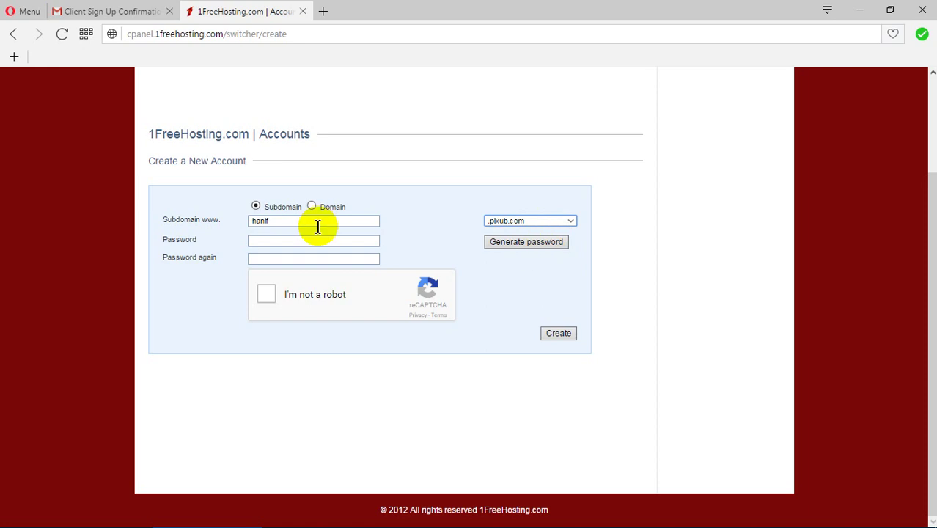
# Fill in both account passwords, pass the reCAPTCHA, and create the account.
pyautogui.click(297, 241)
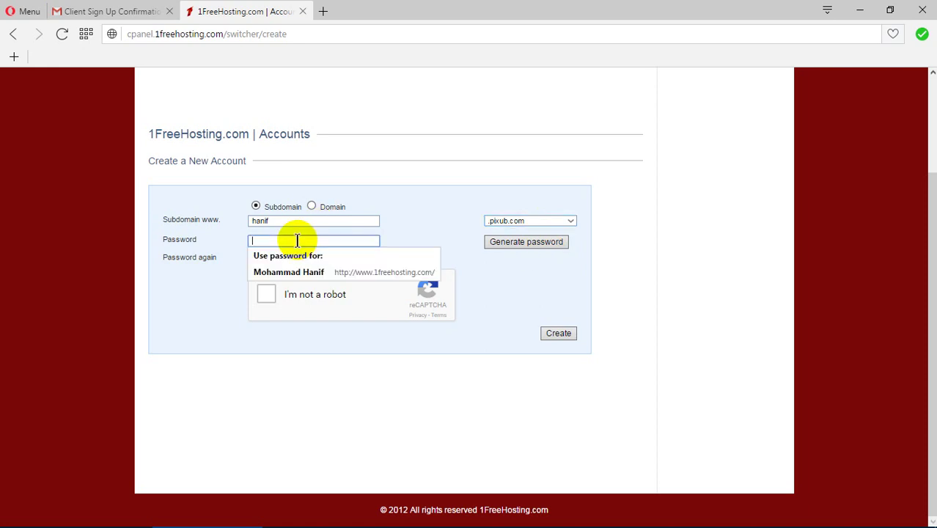
pyautogui.click(298, 271)
pyautogui.click(296, 258)
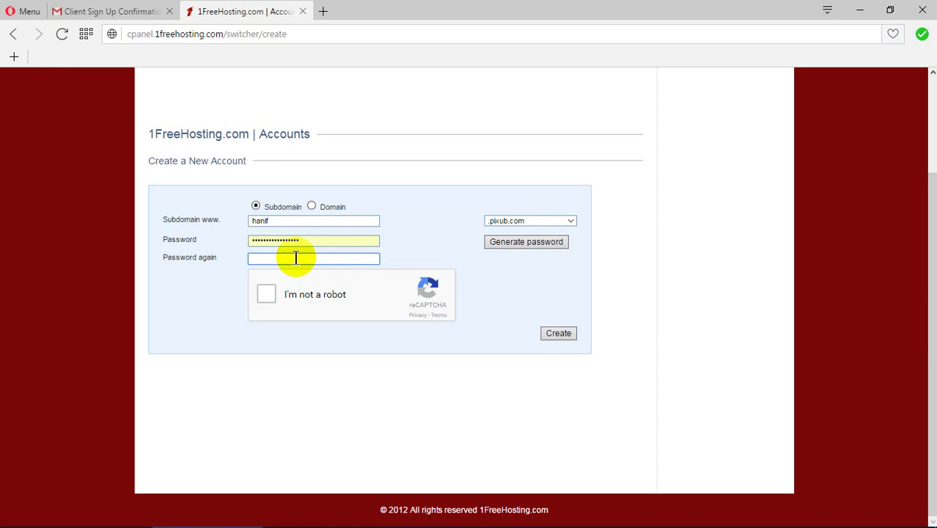
pyautogui.write('***************')
pyautogui.click(264, 291)
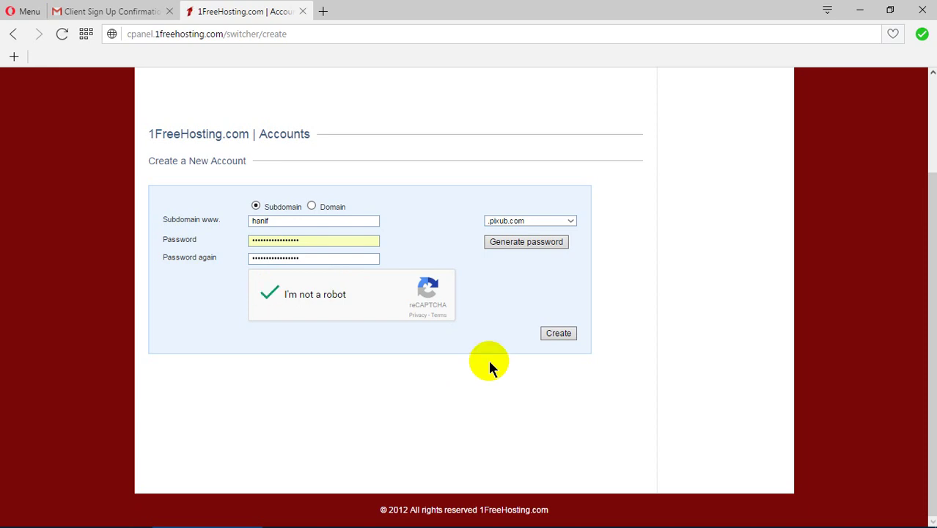
pyautogui.click(566, 336)
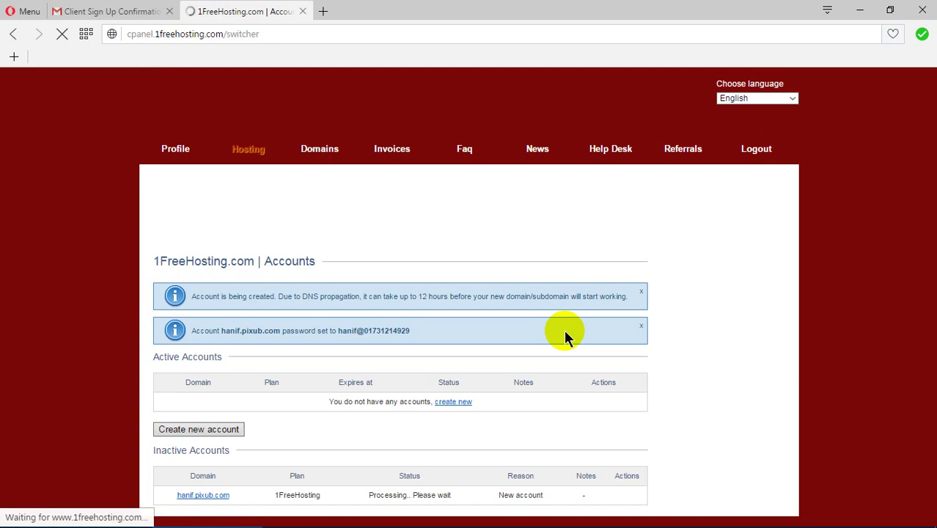
# Save the control panel password in Opera and begin creating another hosting account.
pyautogui.scroll(-1, 564, 335)
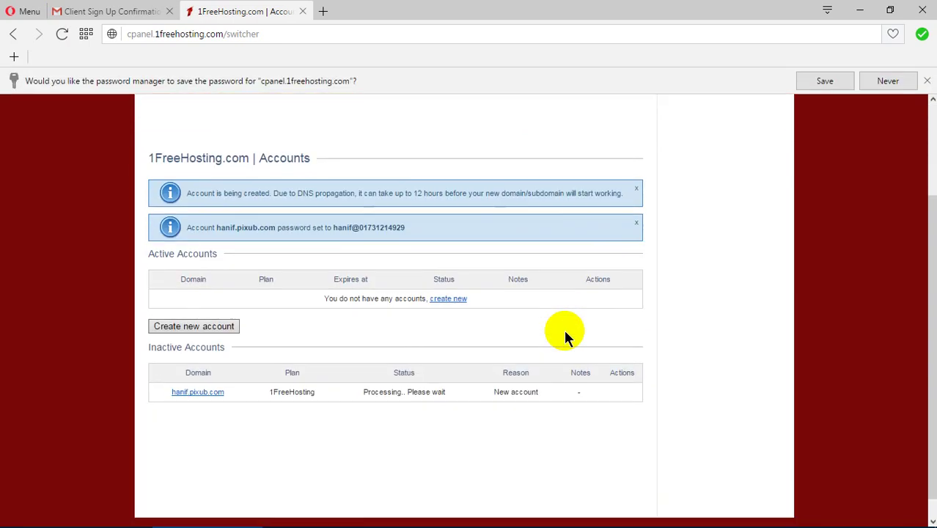
pyautogui.click(808, 80)
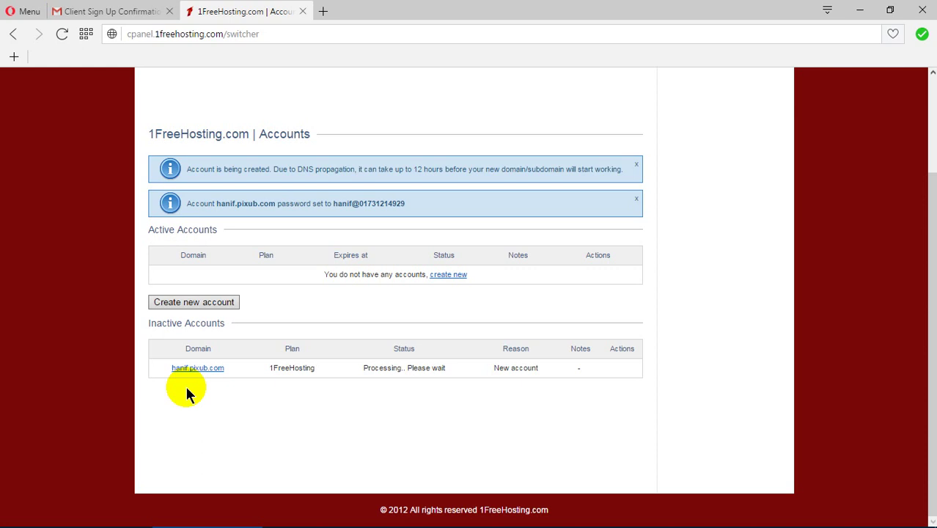
pyautogui.click(192, 307)
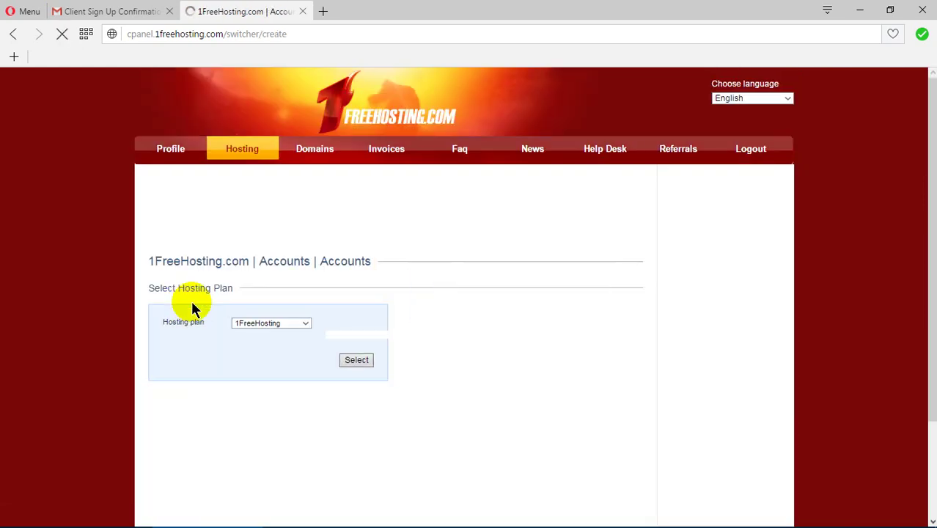
# Choose the free 1FreeHosting plan from the Hosting plan list and confirm it with Select.
pyautogui.scroll(-3, 208, 411)
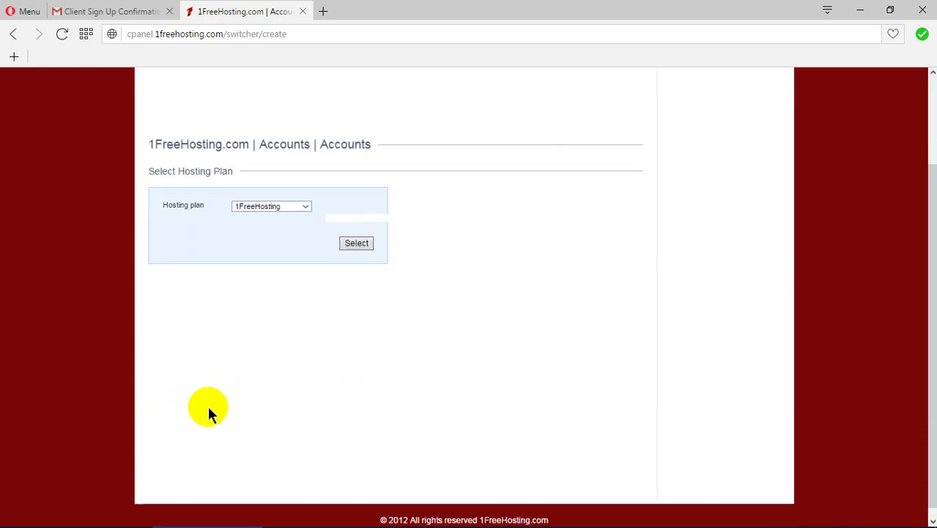
pyautogui.click(304, 199)
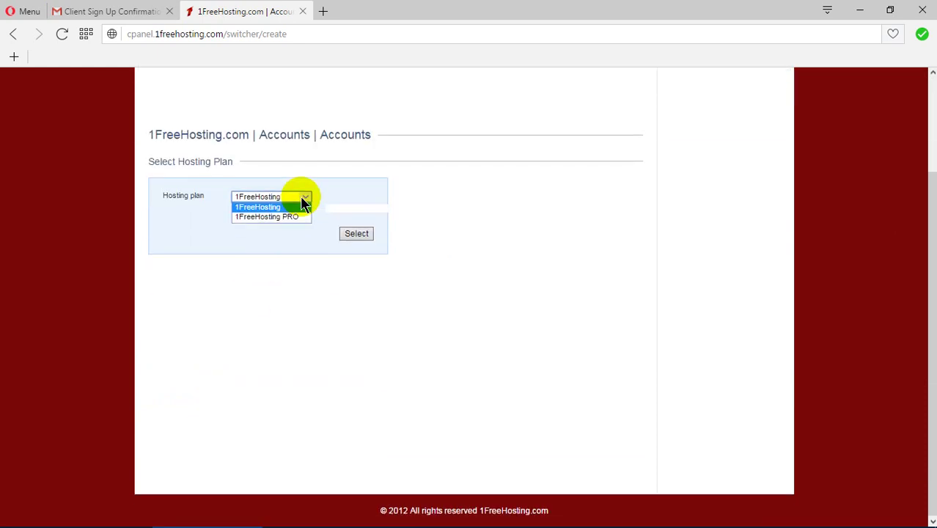
pyautogui.click(293, 206)
pyautogui.click(352, 241)
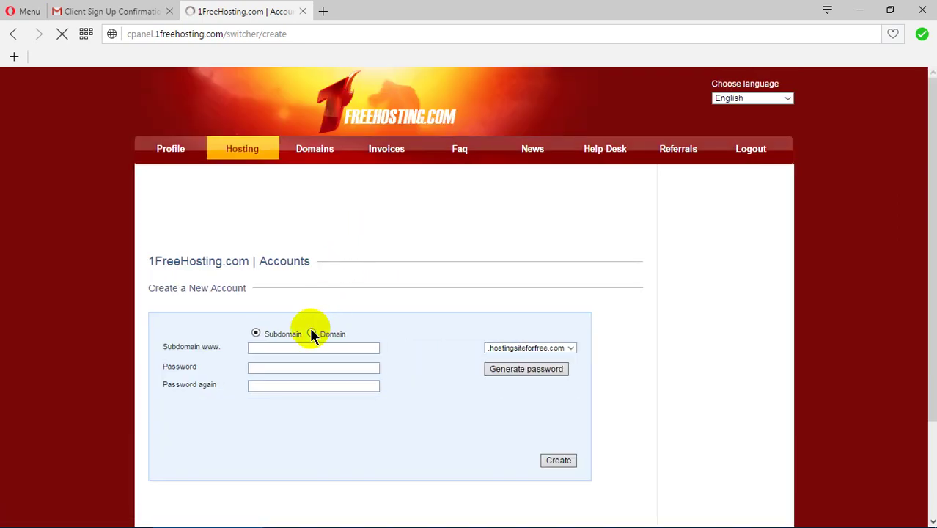
# Set the new account to use its own Domain rather than a subdomain.
pyautogui.scroll(-3, 330, 335)
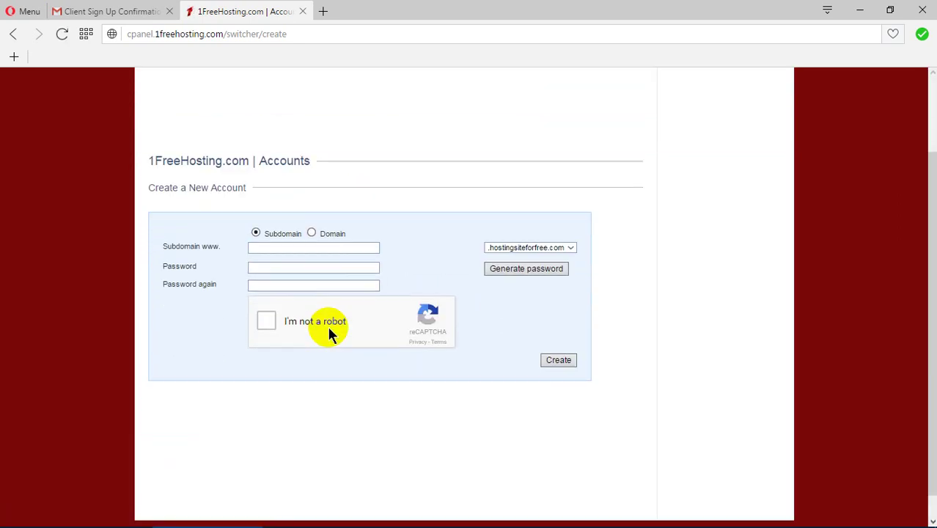
pyautogui.click(311, 223)
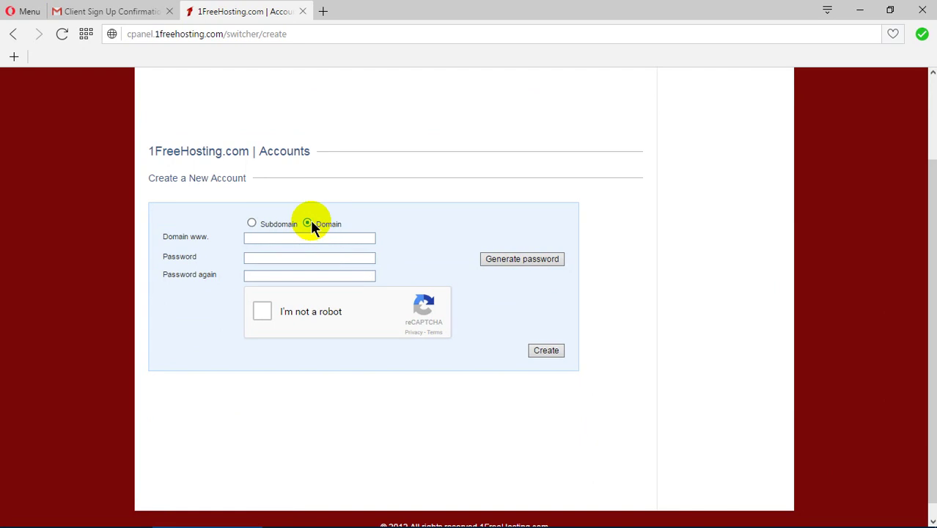
pyautogui.click(252, 223)
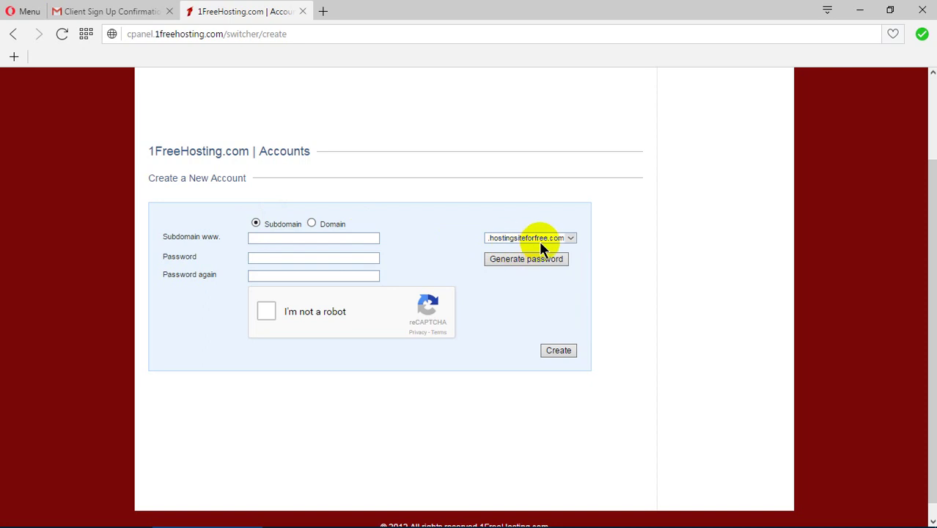
pyautogui.click(309, 224)
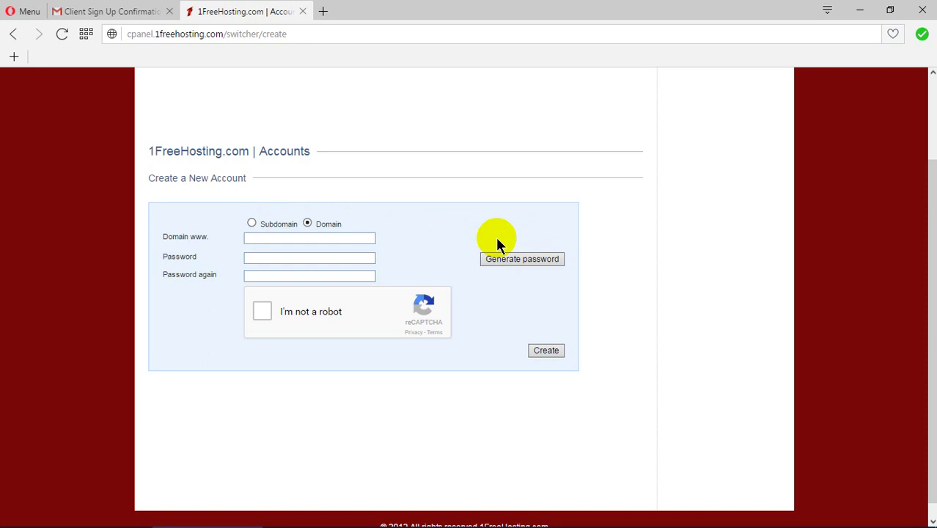
pyautogui.click(329, 239)
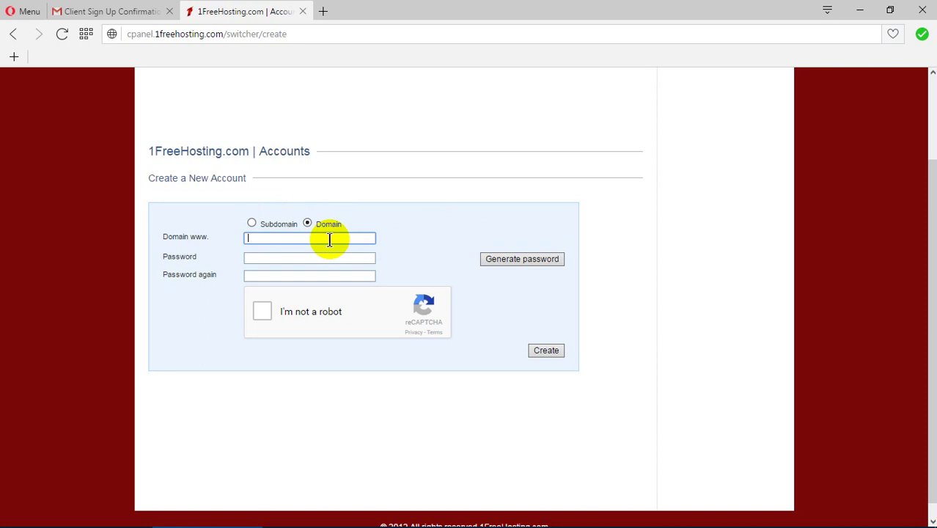
pyautogui.write('hanif.com')
pyautogui.moveTo(263, 237); pyautogui.dragTo(338, 233)
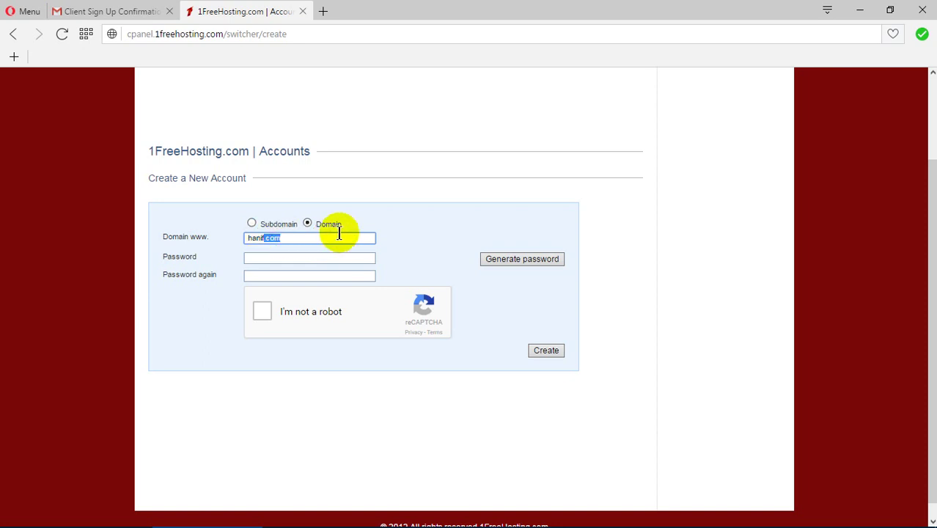
# Fill in the saved password, repeat it, tick reCAPTCHA and submit the hanif.com account.
pyautogui.click(302, 259)
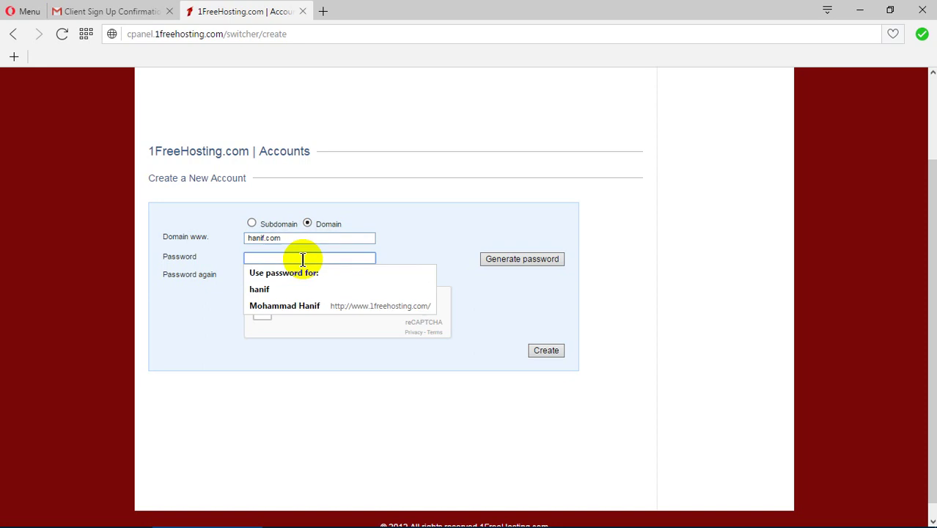
pyautogui.click(297, 305)
pyautogui.click(294, 275)
pyautogui.write('****')
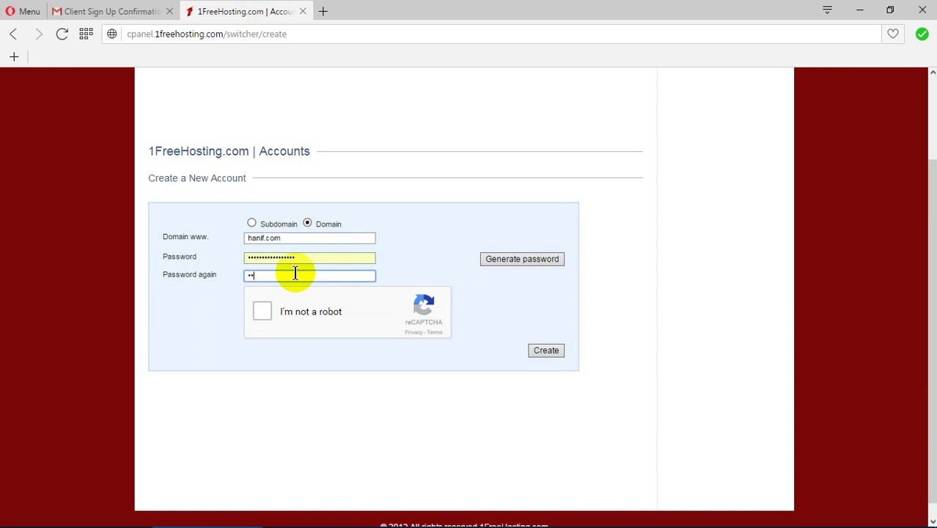
pyautogui.write('************')
pyautogui.click(264, 312)
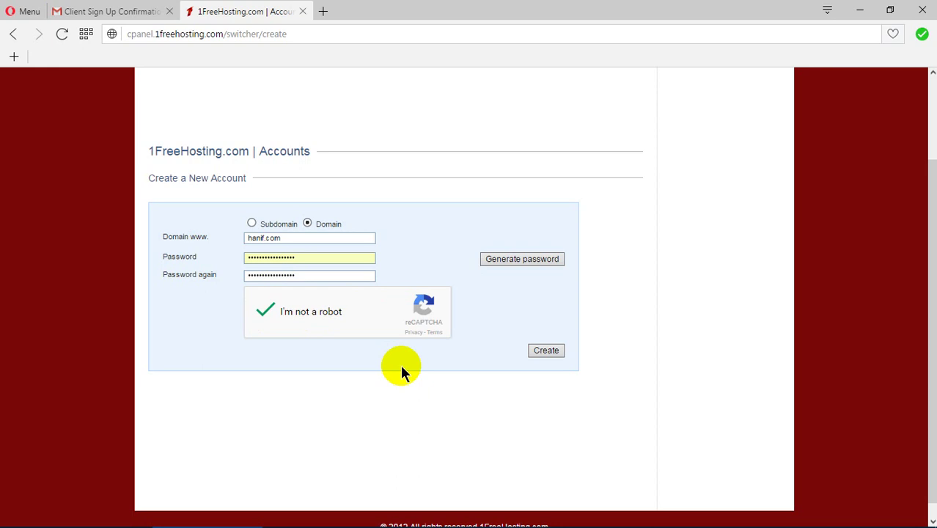
pyautogui.click(539, 352)
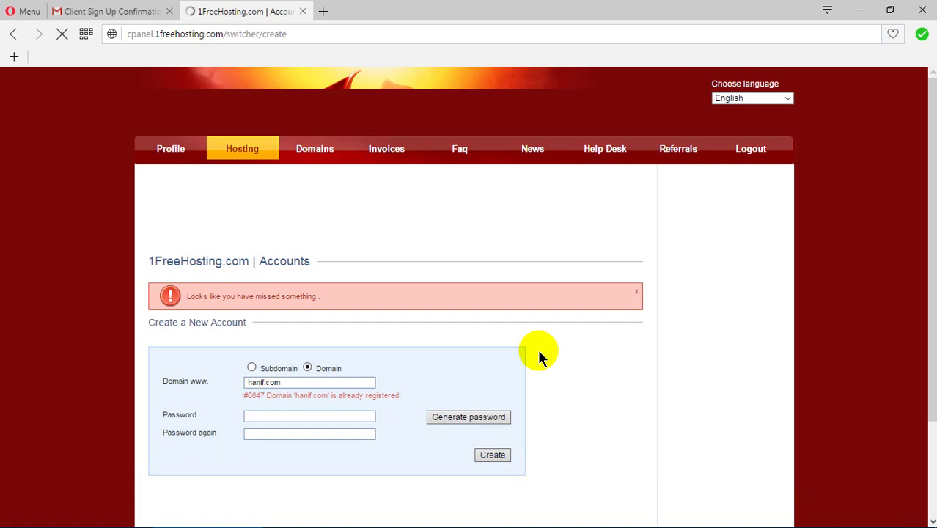
# Replace the domain name with hanifsite.com.
pyautogui.scroll(-2, 539, 355)
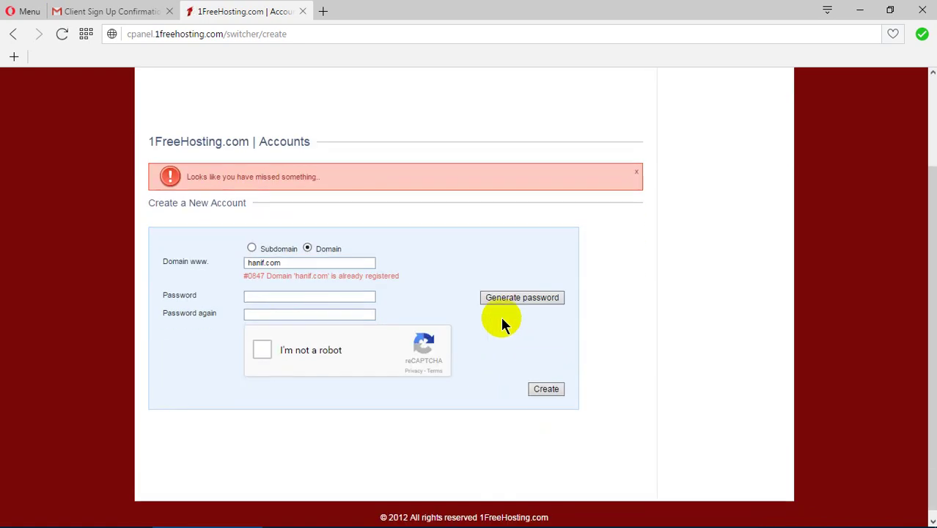
pyautogui.moveTo(297, 262); pyautogui.dragTo(245, 263)
pyautogui.write('ha')
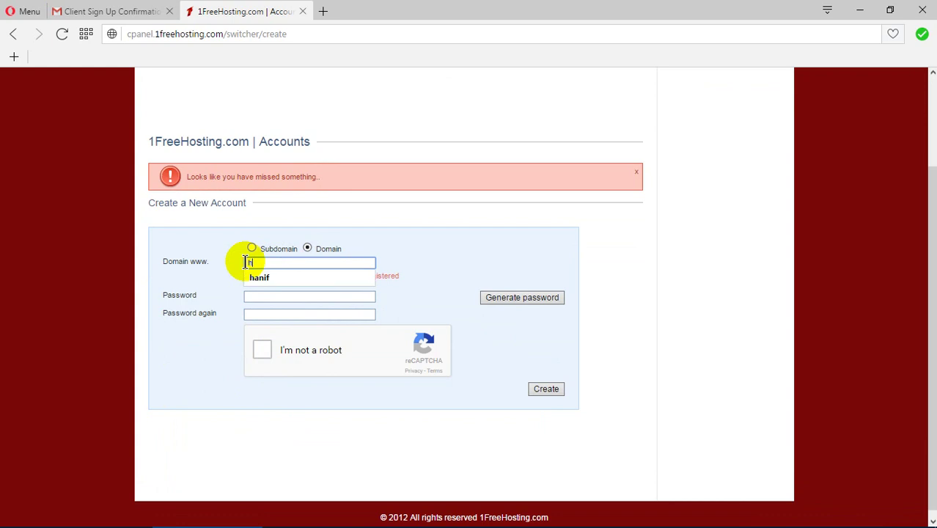
pyautogui.write('ifsite')
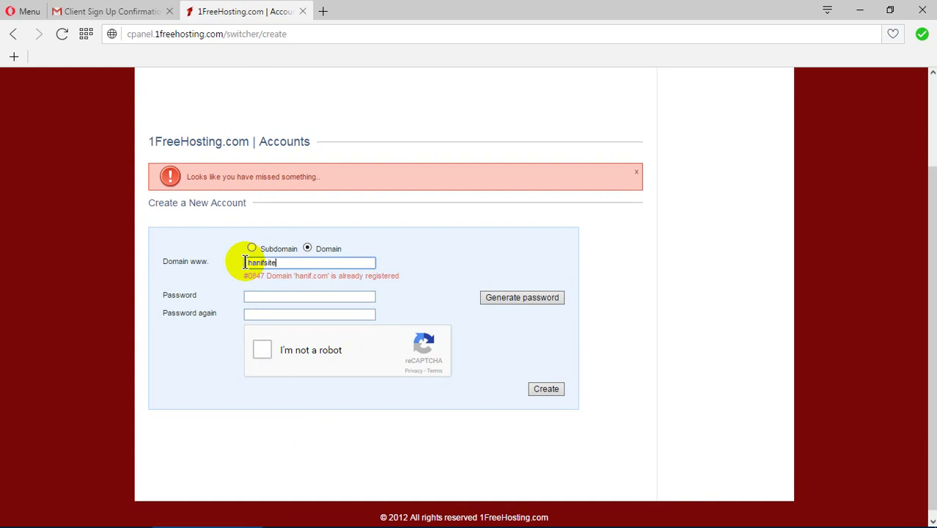
pyautogui.write('.com')
# Refill both password fields, tick reCAPTCHA and resubmit the account for hanifsite.com.
pyautogui.click(282, 296)
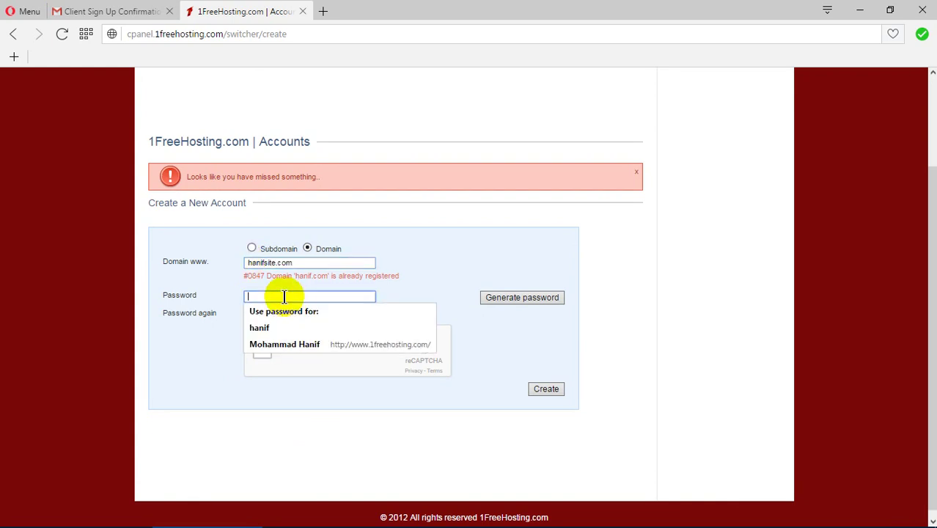
pyautogui.click(290, 344)
pyautogui.click(282, 313)
pyautogui.write('••••')
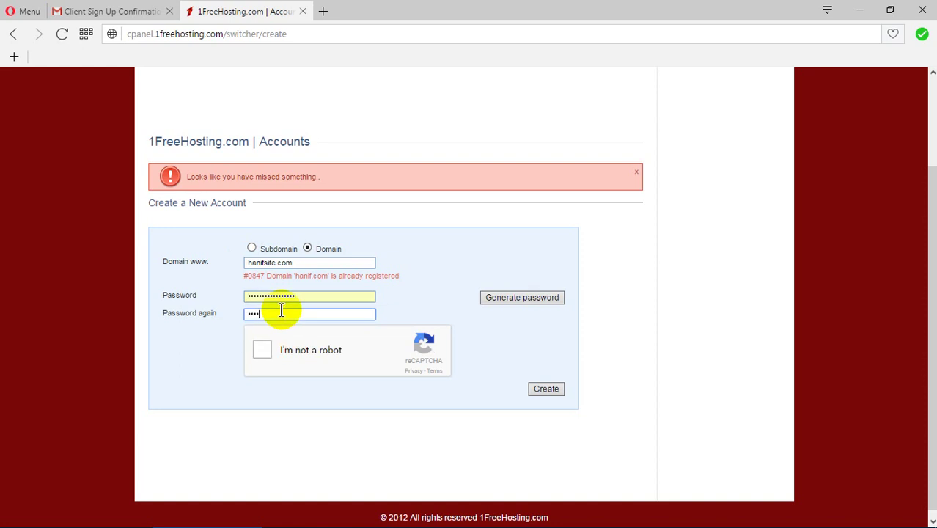
pyautogui.write('•••••••••••••')
pyautogui.click(262, 350)
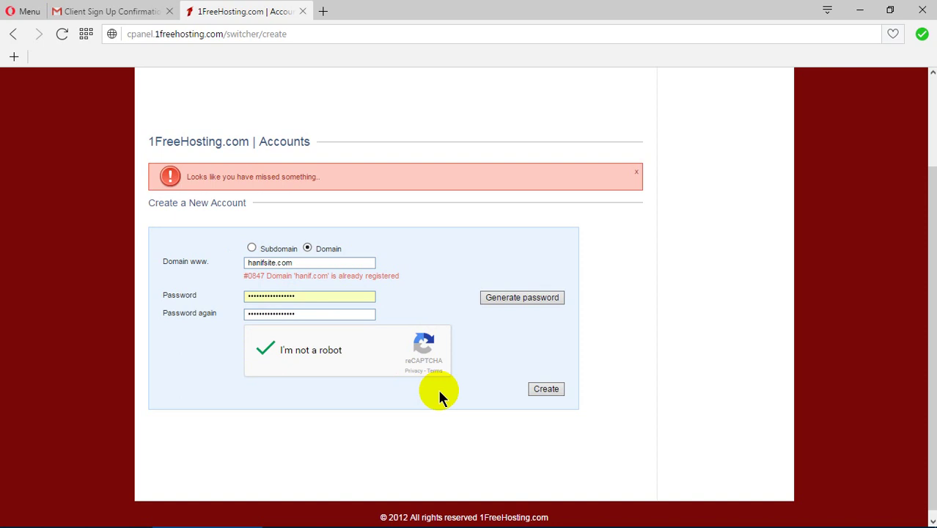
pyautogui.click(540, 390)
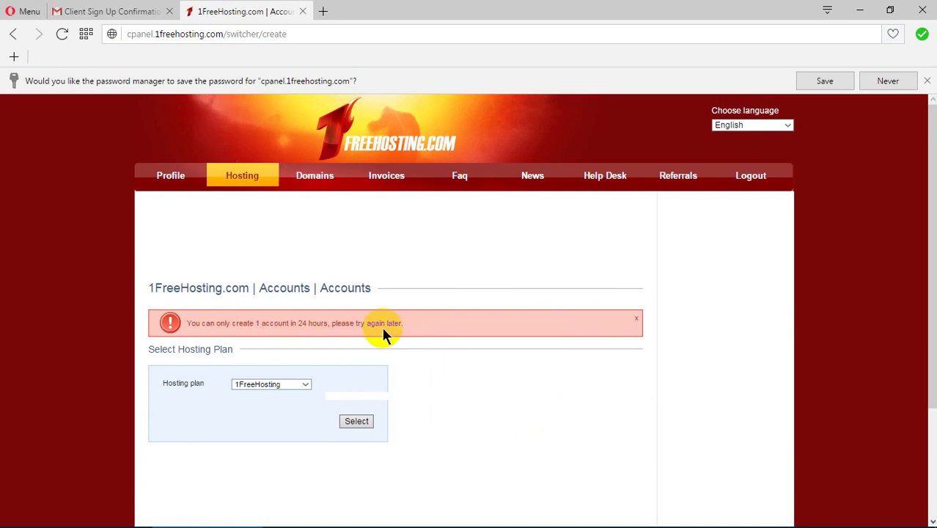
pyautogui.scroll(-2, 383, 331)
pyautogui.scroll(1, 382, 331)
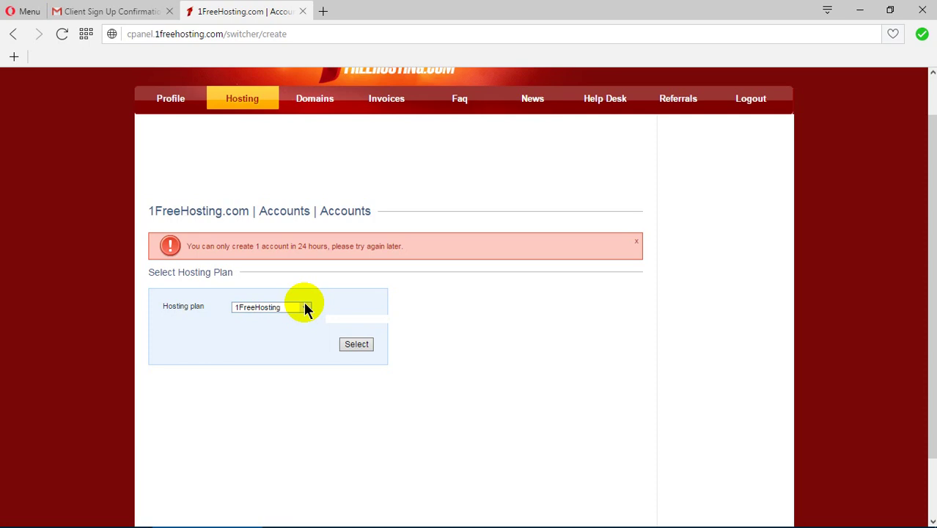
pyautogui.scroll(1, 305, 309)
pyautogui.click(520, 344)
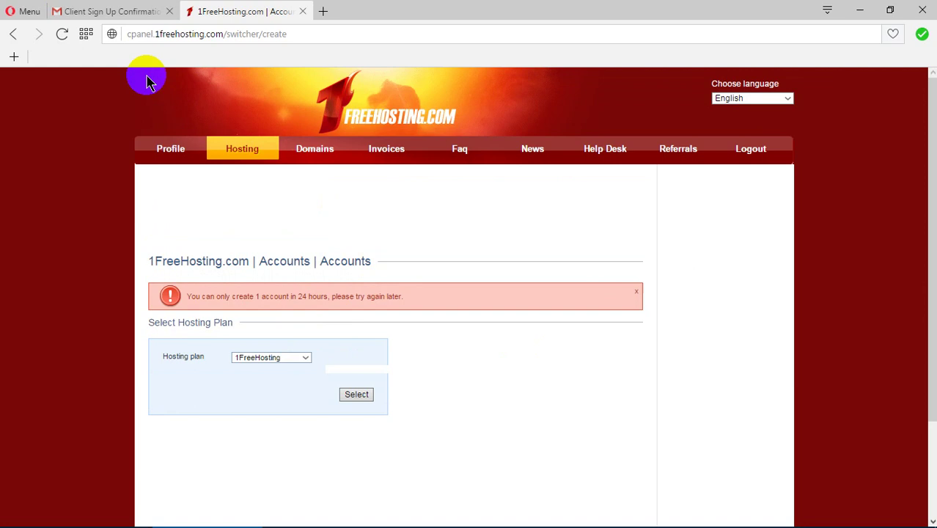
pyautogui.click(128, 11)
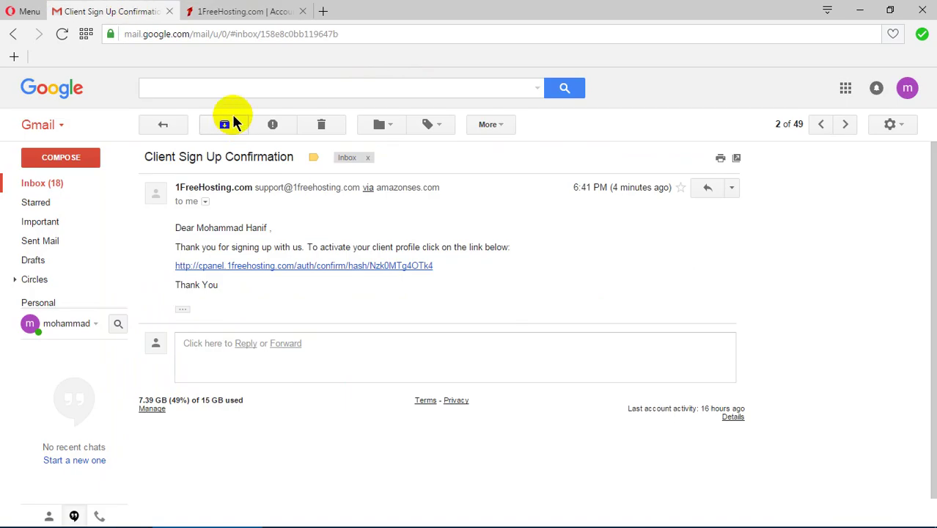
pyautogui.click(255, 15)
pyautogui.click(507, 457)
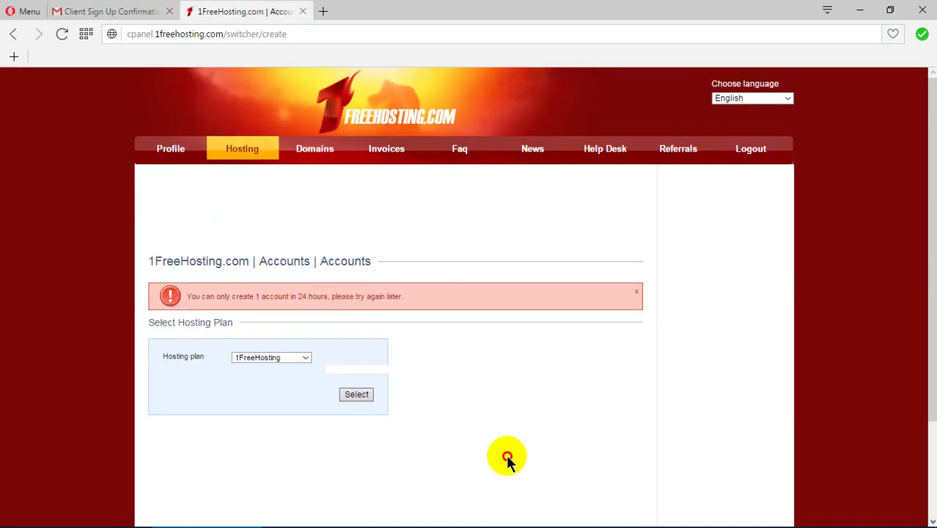